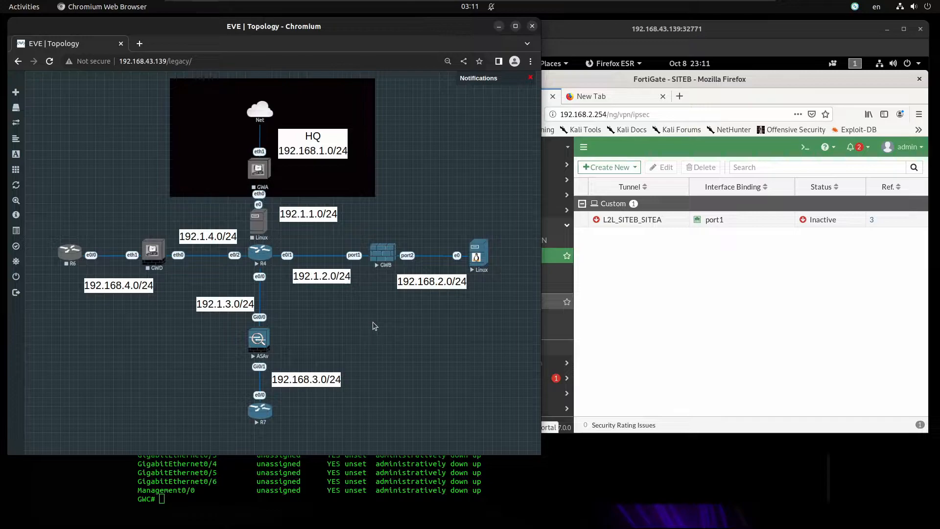
Bring the FortiGate session forward and start a new IPsec tunnel from VPN > IPsec Tunnels
click(618, 286)
click(487, 257)
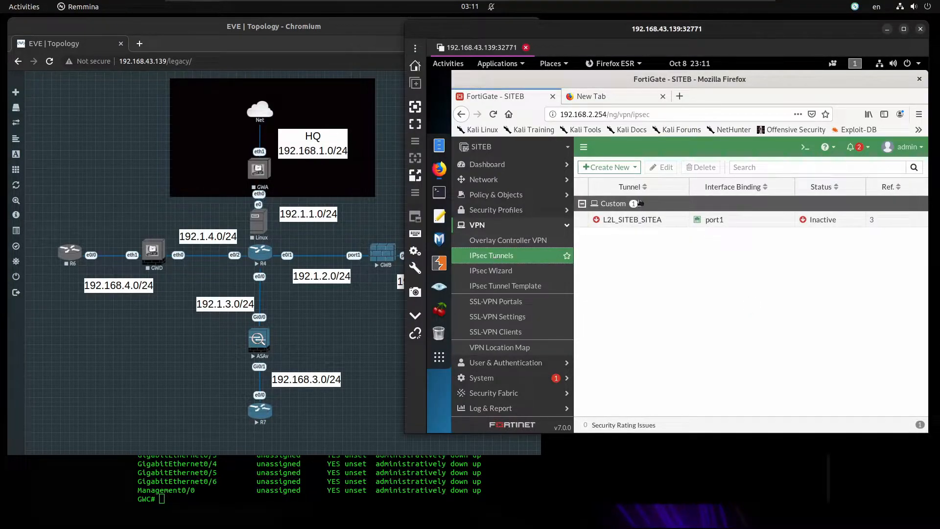
click(610, 167)
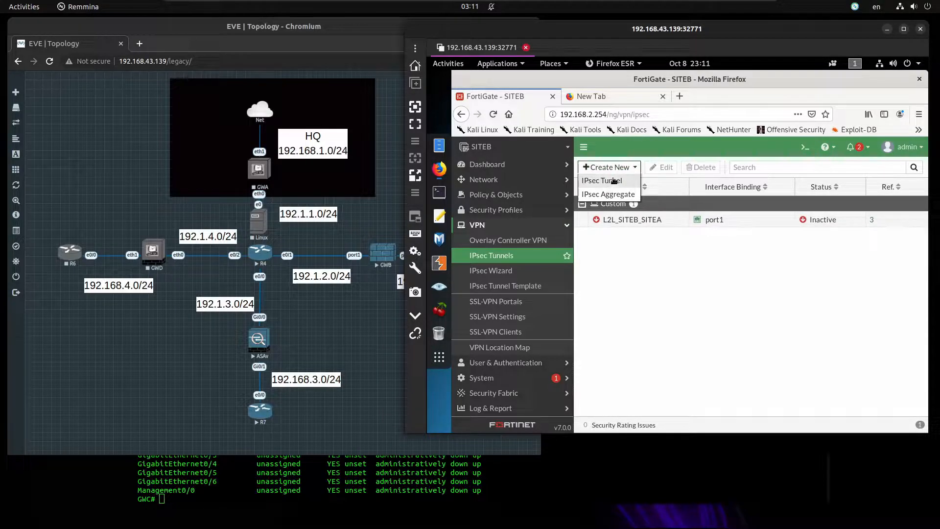
click(613, 180)
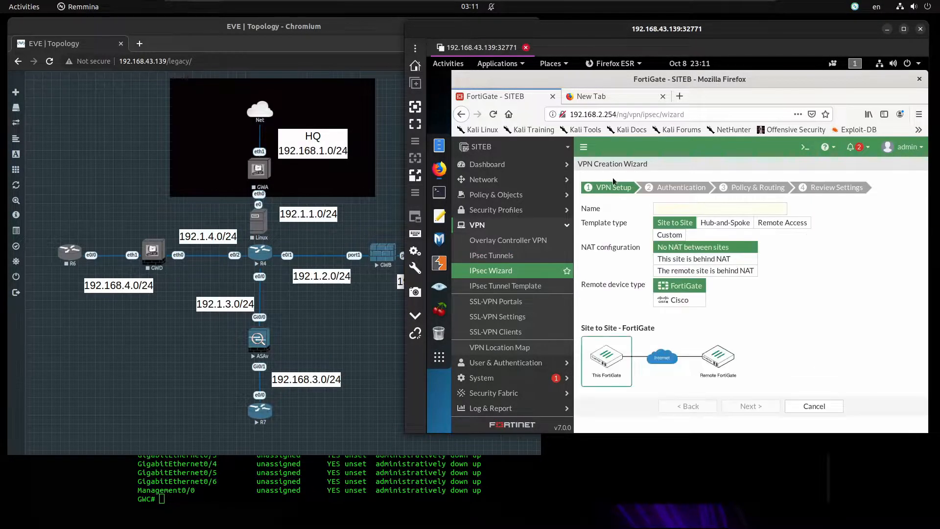
Name the tunnel L2L_SITEB_SITEC, select the Custom template, and continue to its settings
click(684, 208)
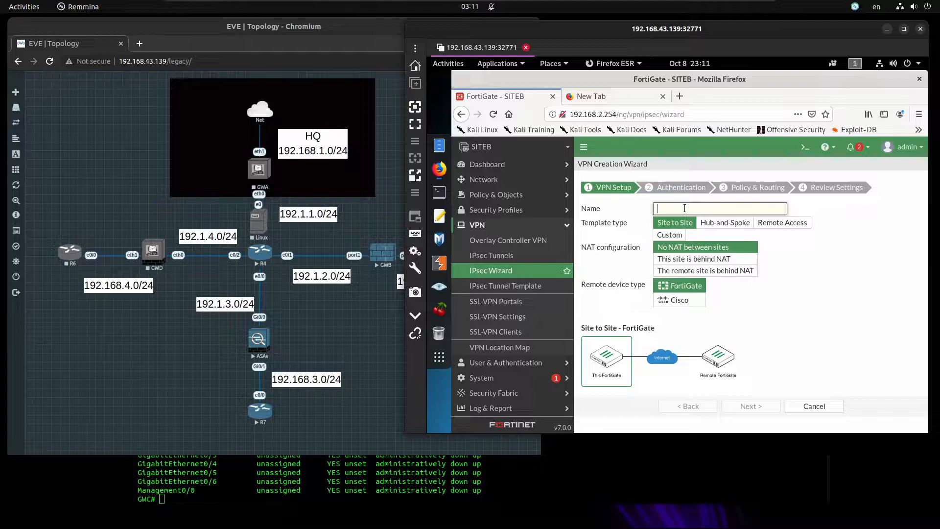
text(L2L_SITEB_SITEC)
click(669, 235)
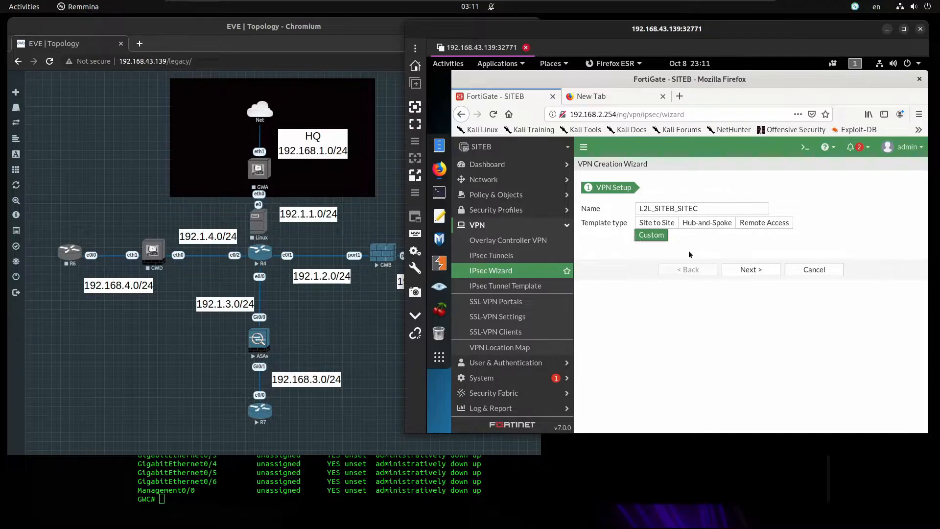
click(753, 270)
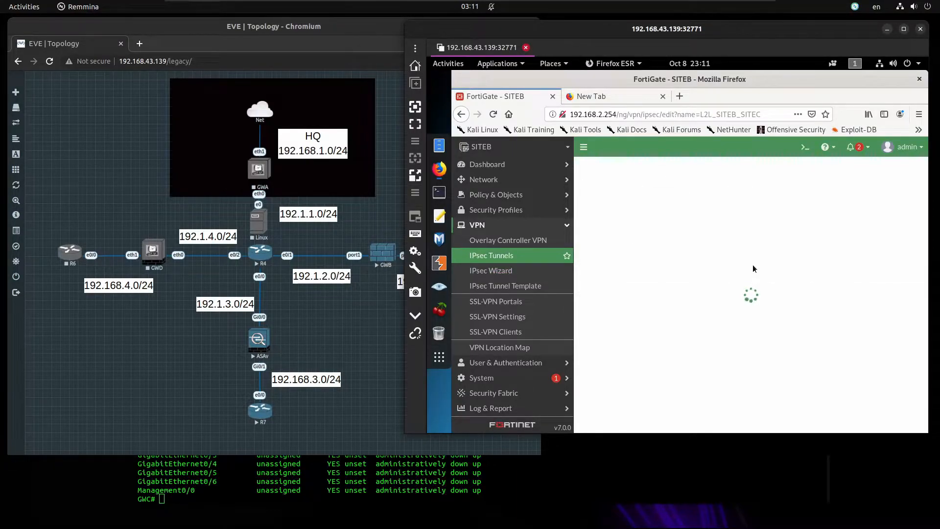
Set the remote gateway IP to 192.1.3.254 with port1 as the interface
click(734, 283)
key(BackSpace)
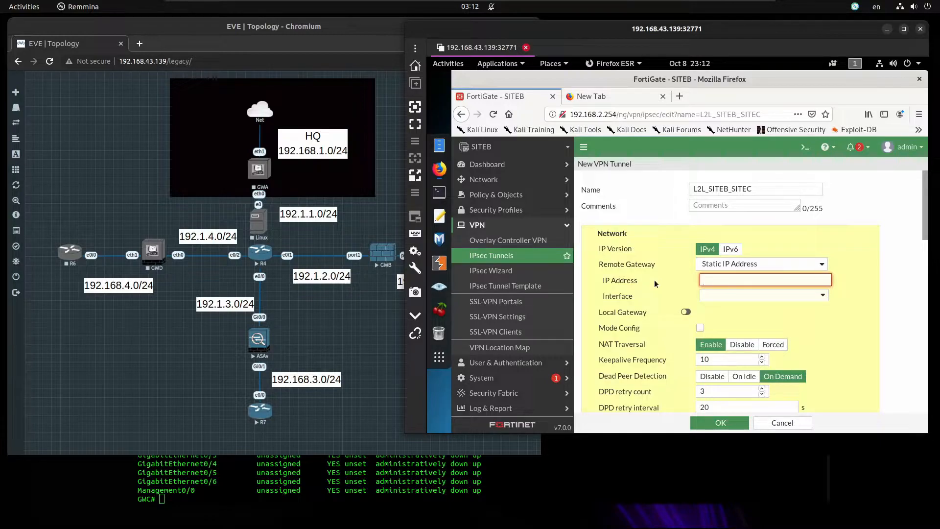
text(192.1.3.254)
click(759, 295)
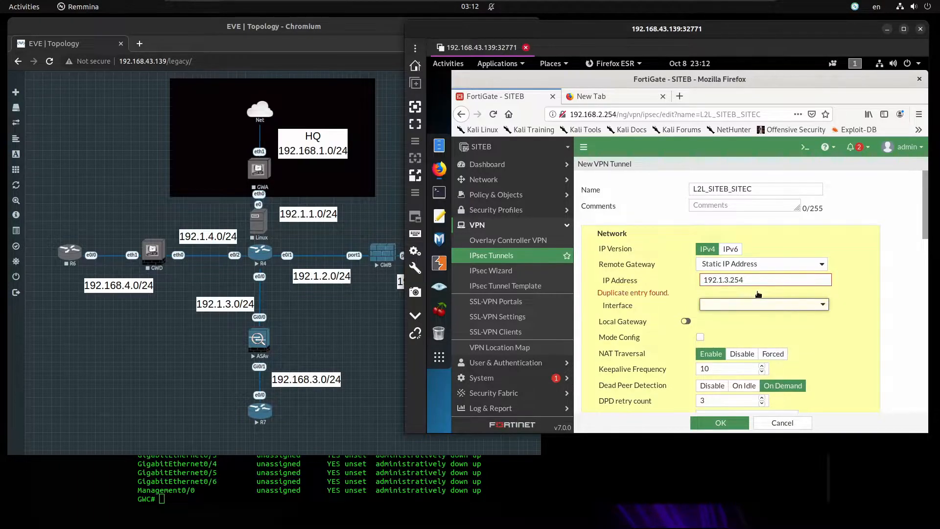
click(762, 305)
click(740, 335)
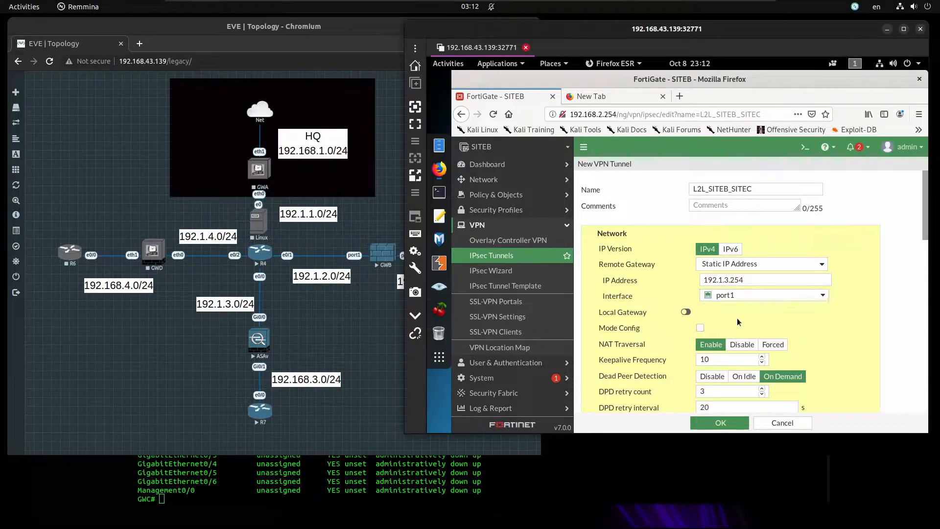
Disable NAT traversal and enter the tunnel's pre-shared key
scroll(738, 322, down, 3)
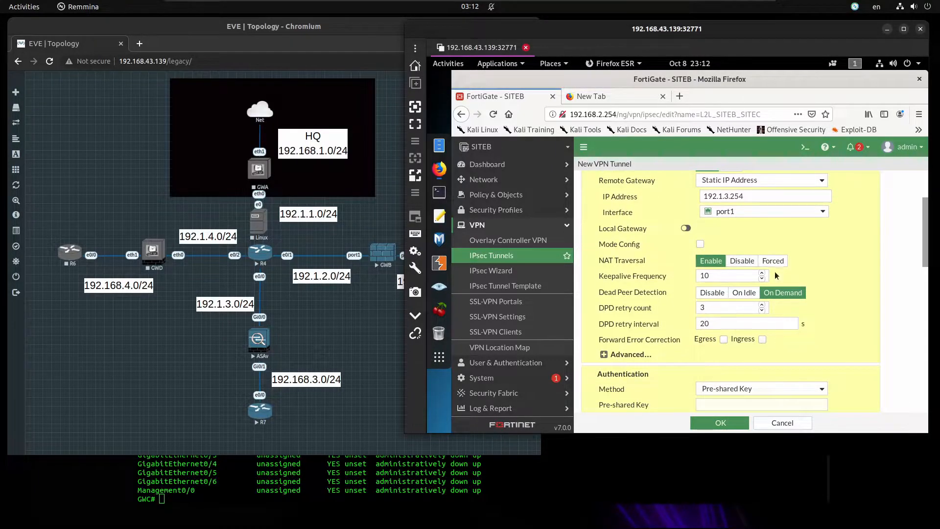
click(744, 261)
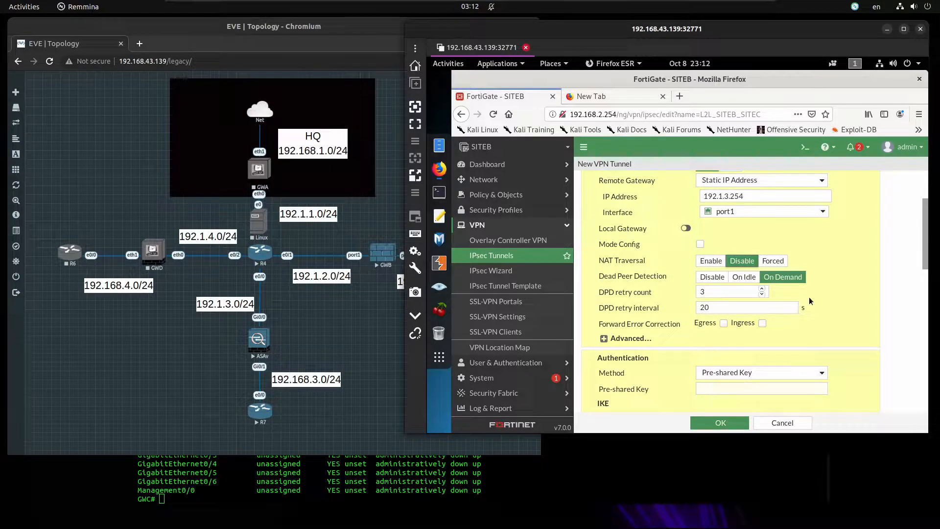
scroll(809, 301, down, 2)
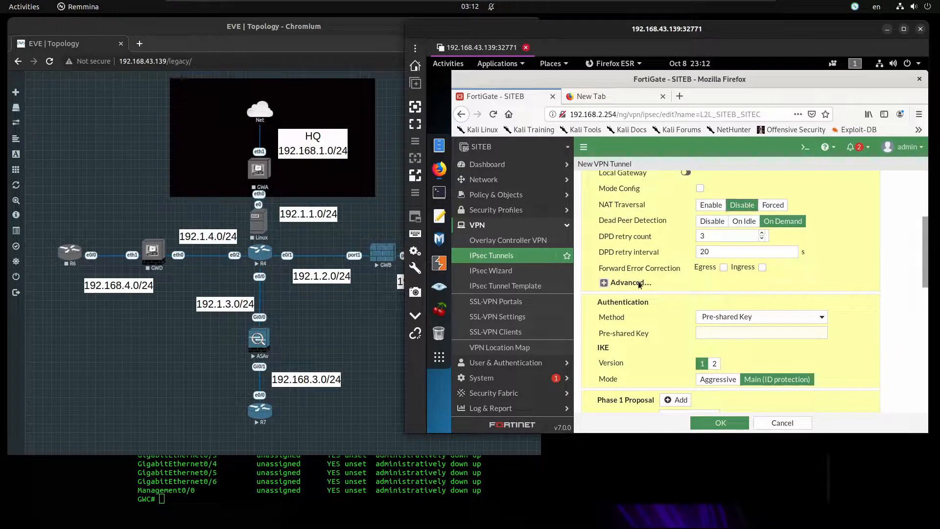
click(639, 284)
scroll(671, 292, down, 2)
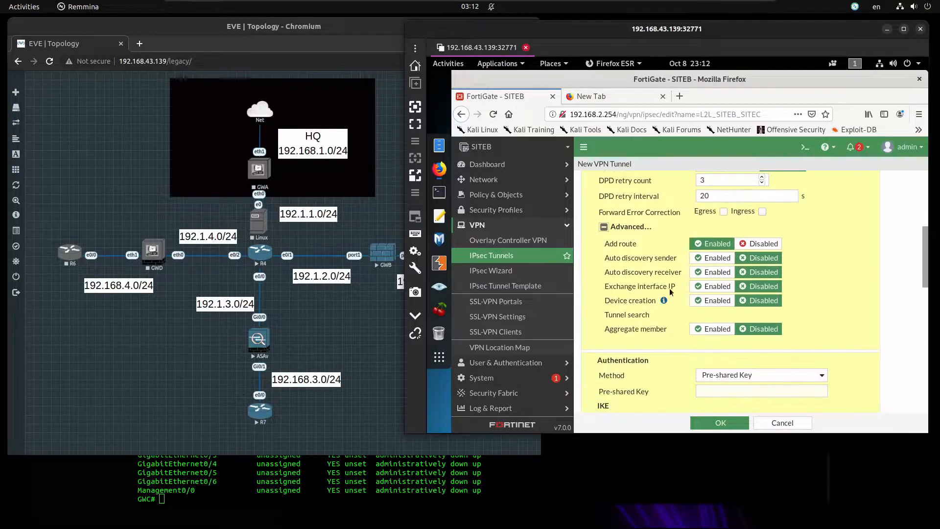
click(634, 227)
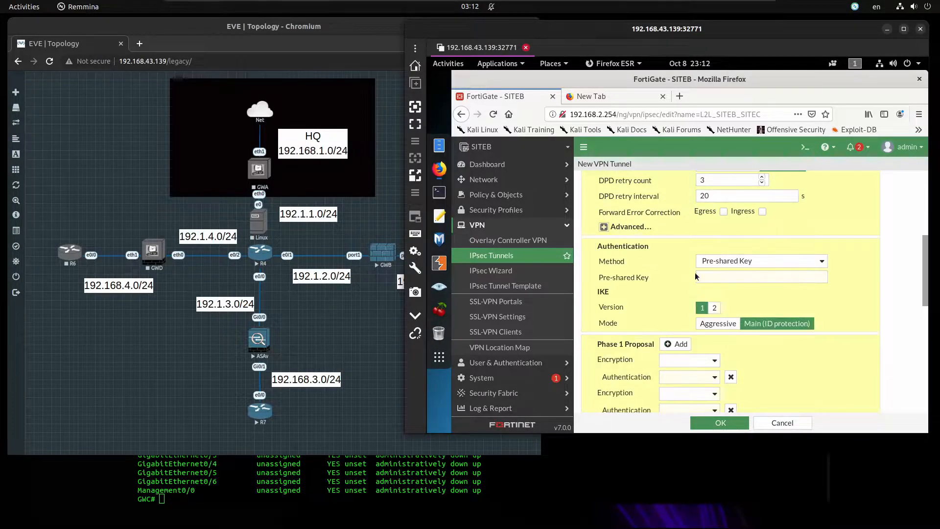
click(725, 275)
text(●●●●●●●●●)
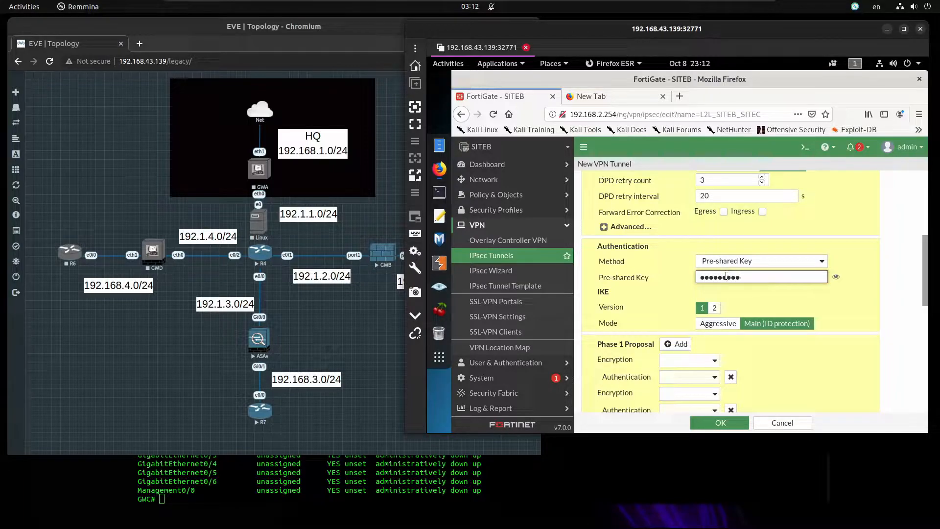
scroll(806, 338, down, 2)
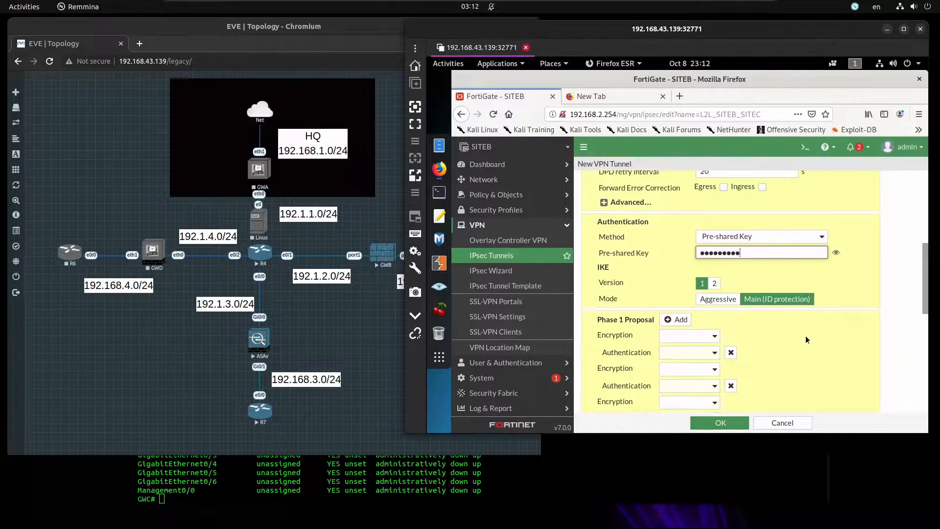
scroll(806, 336, down, 2)
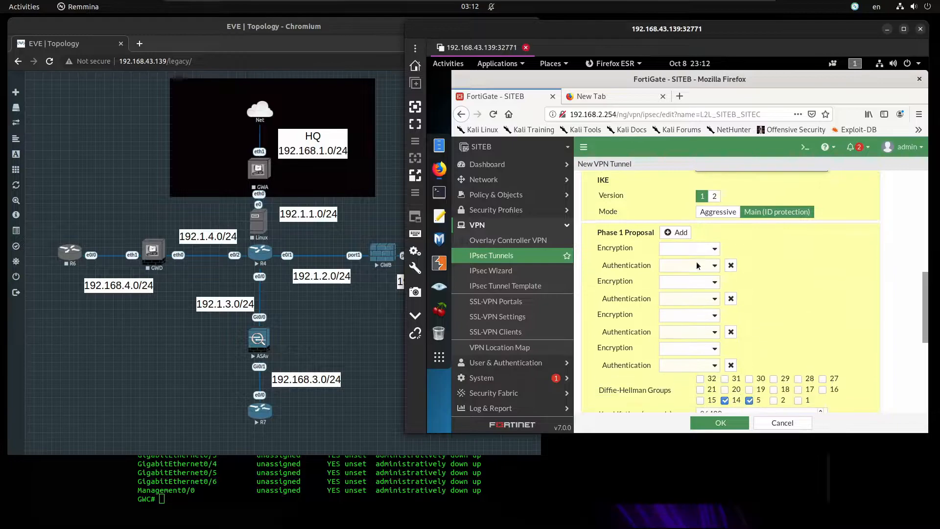
Set the first Phase 1 proposal to DES encryption with SHA1 authentication
click(697, 248)
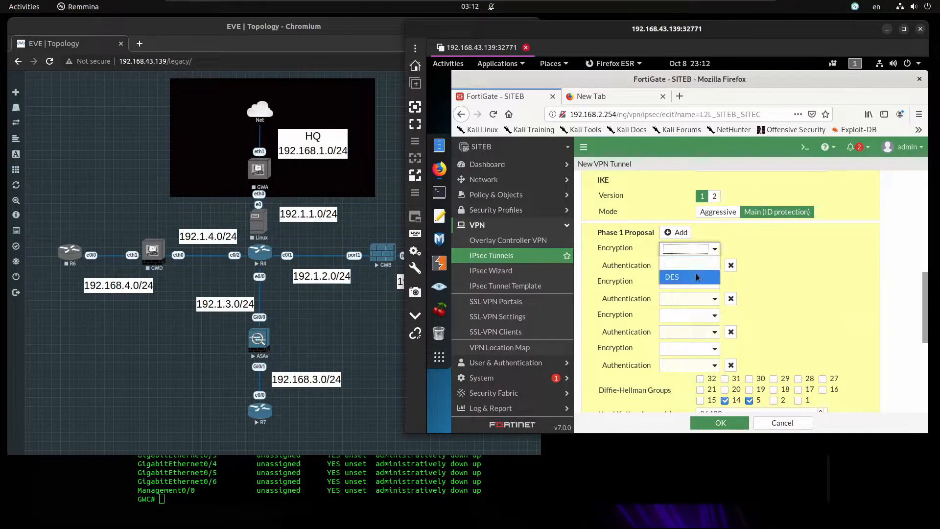
click(696, 276)
click(698, 265)
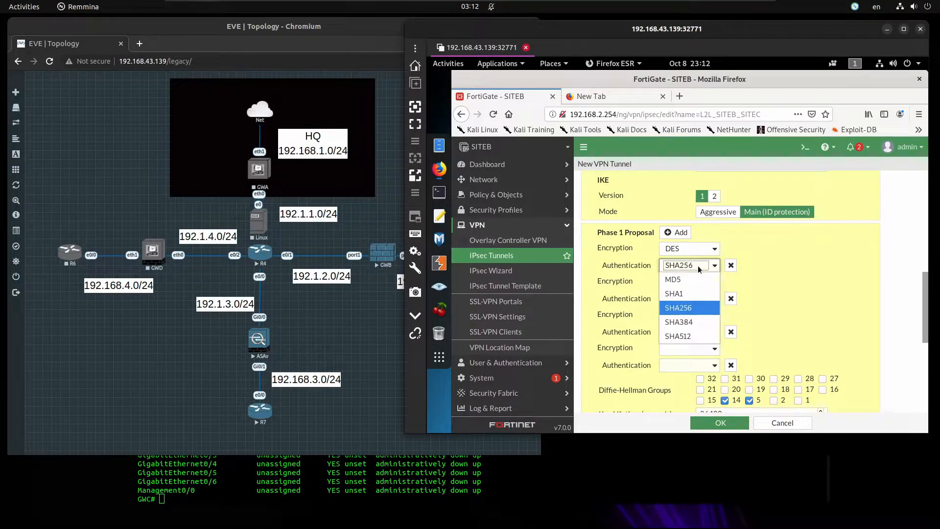
click(683, 296)
key(Up)
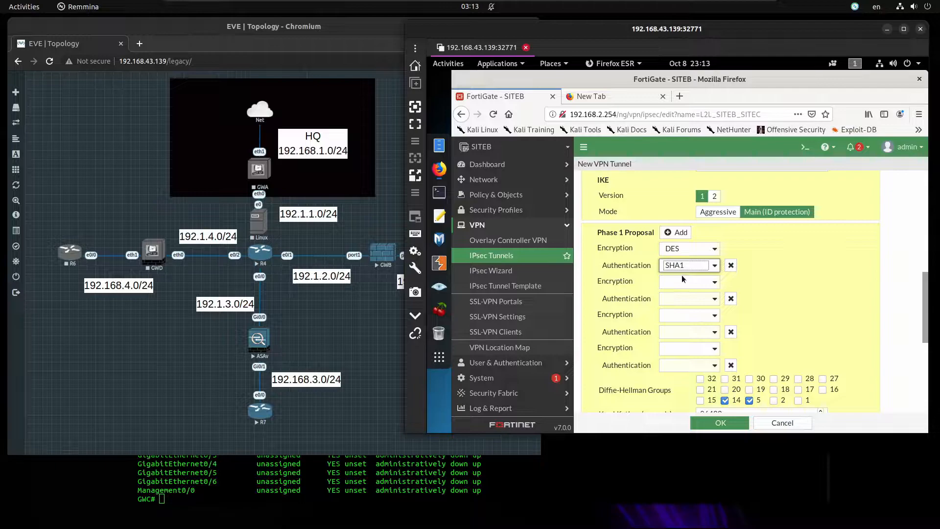
Delete the extra Phase 1 proposal rows and keep only Diffie-Hellman group 2
click(730, 299)
click(730, 299)
click(730, 299)
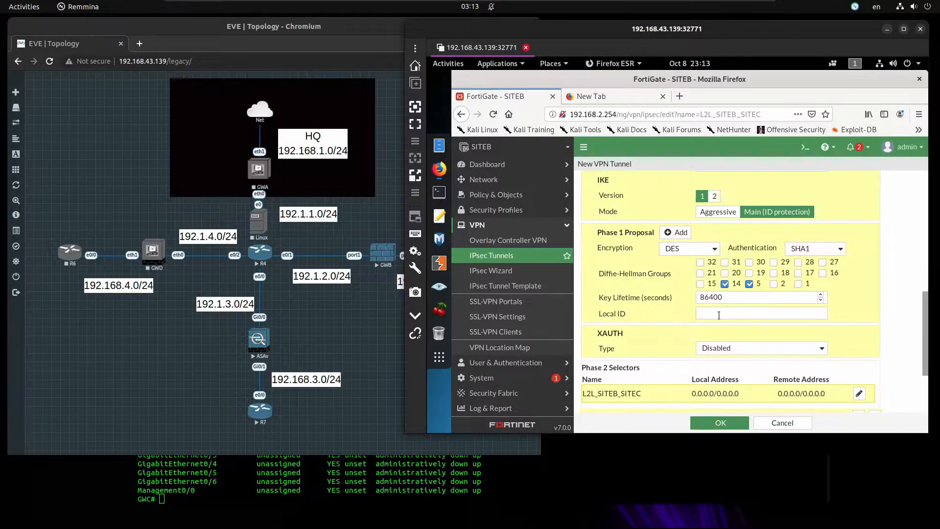
click(775, 284)
click(724, 284)
Set the Phase 2 local address to 192.168.2.0/255.255.255.0
scroll(722, 342, down, 2)
scroll(779, 284, up, 2)
scroll(778, 283, down, 2)
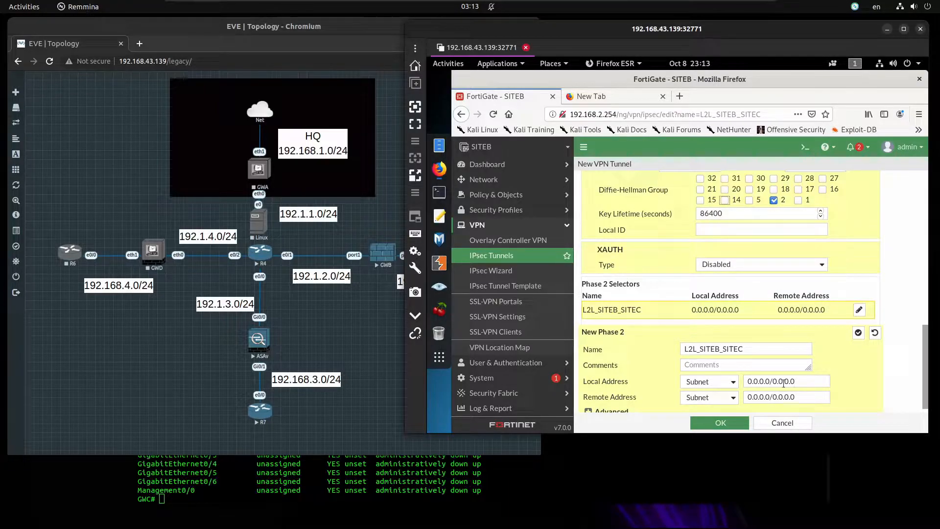
drag(768, 382, 714, 381)
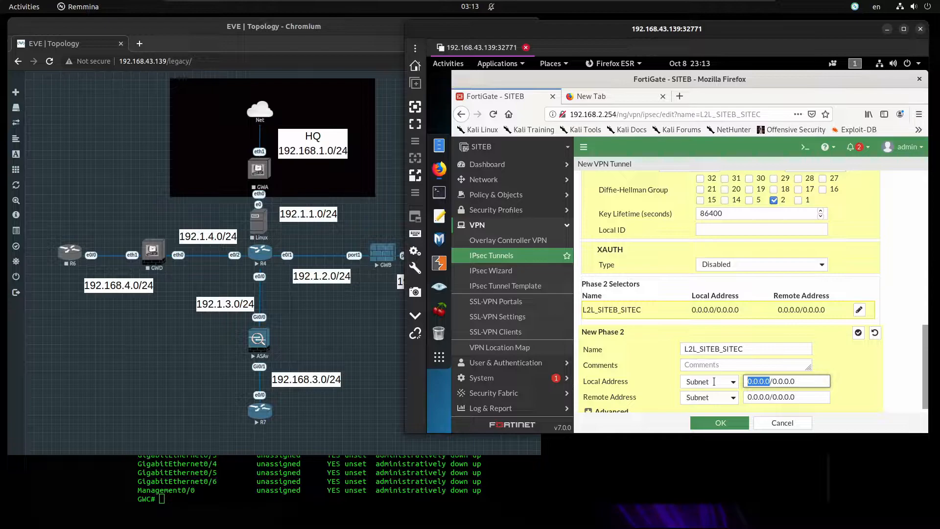
text(192.168)
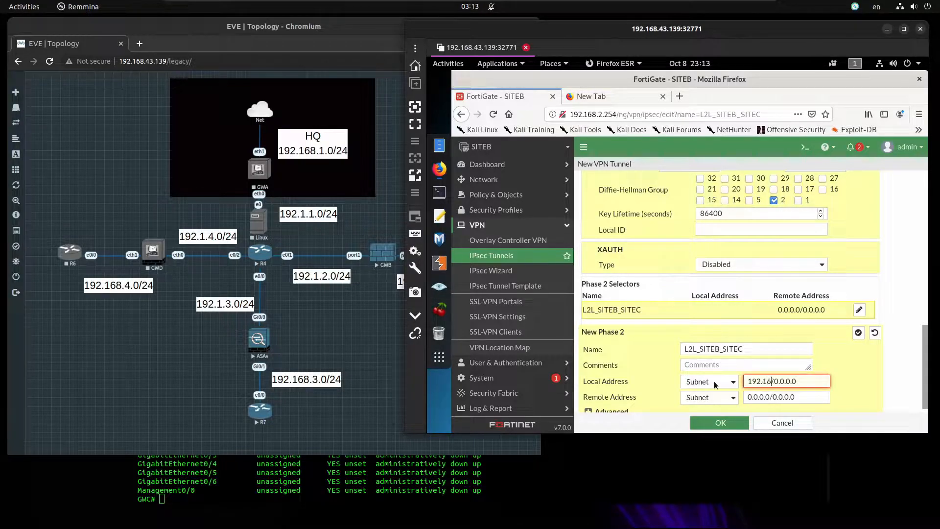
text(.2.0)
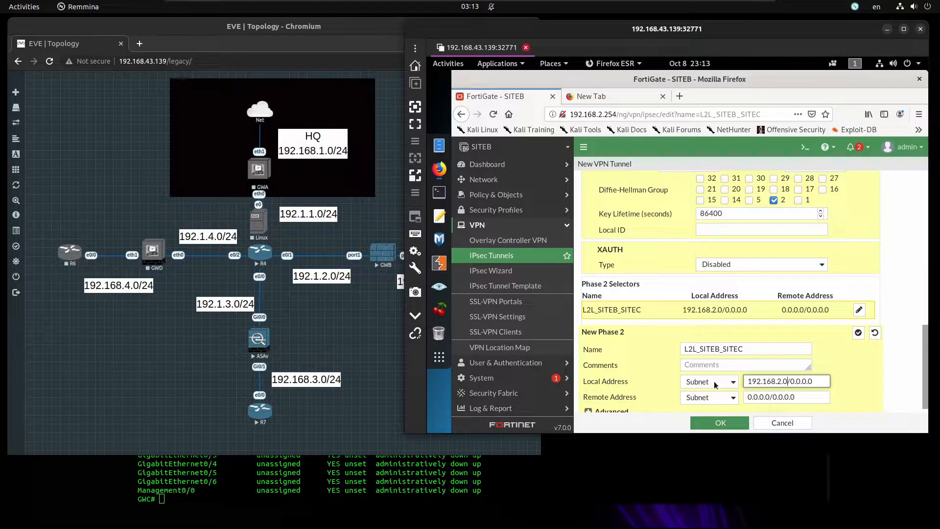
key(shift+End)
text(255.255.255.)
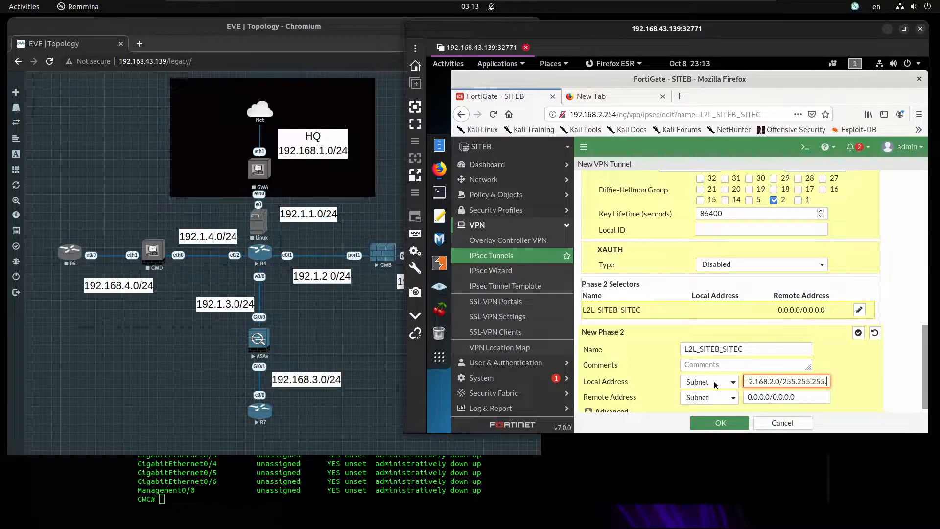
text(0)
key(Tab)
key(Tab)
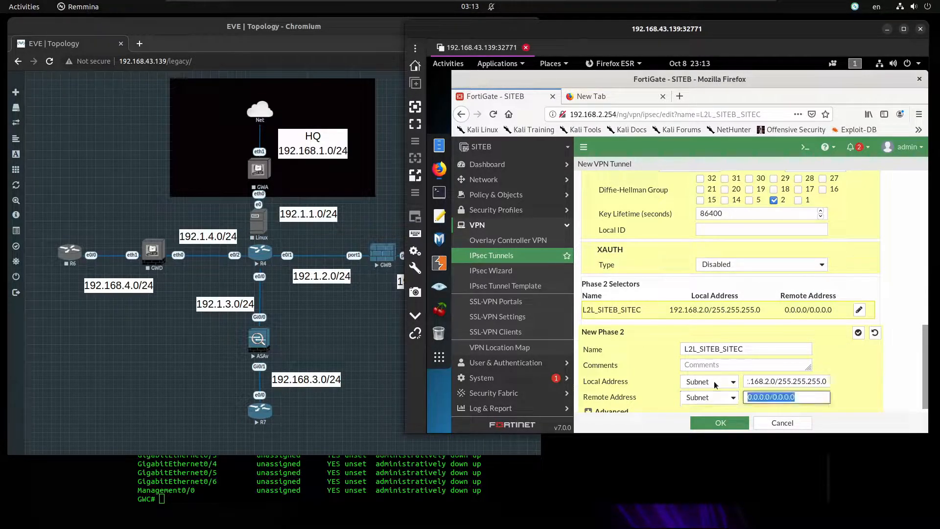
Set the Phase 2 remote address to 192.168.3.0/255.255.255.0
key(Home)
key(Delete)
key(Delete)
key(Delete)
key(Delete)
key(Delete)
key(Delete)
key(Delete)
text(192.1)
text(68.3.0)
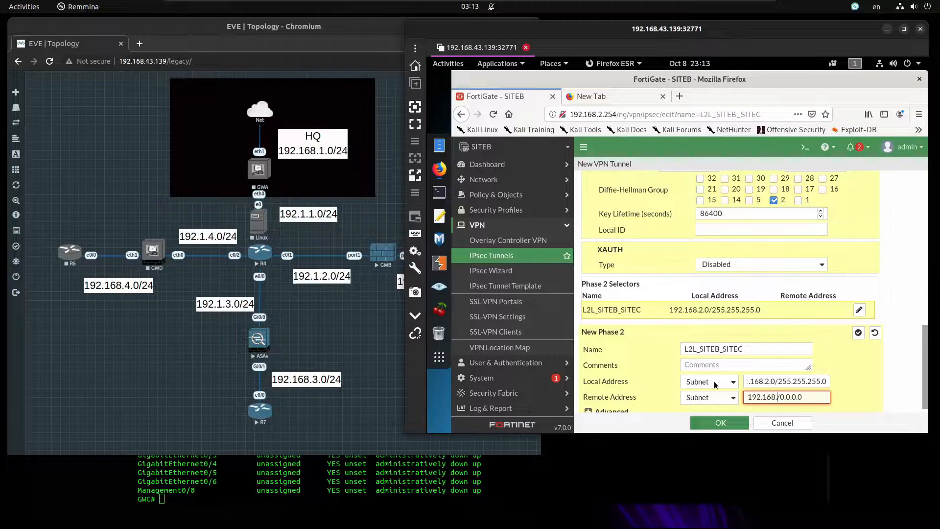
key(shift+End)
key(Delete)
text(255.255.255.0)
Set the Phase 2 proposal encryption to DES and delete the empty proposal rows
scroll(864, 368, down, 1)
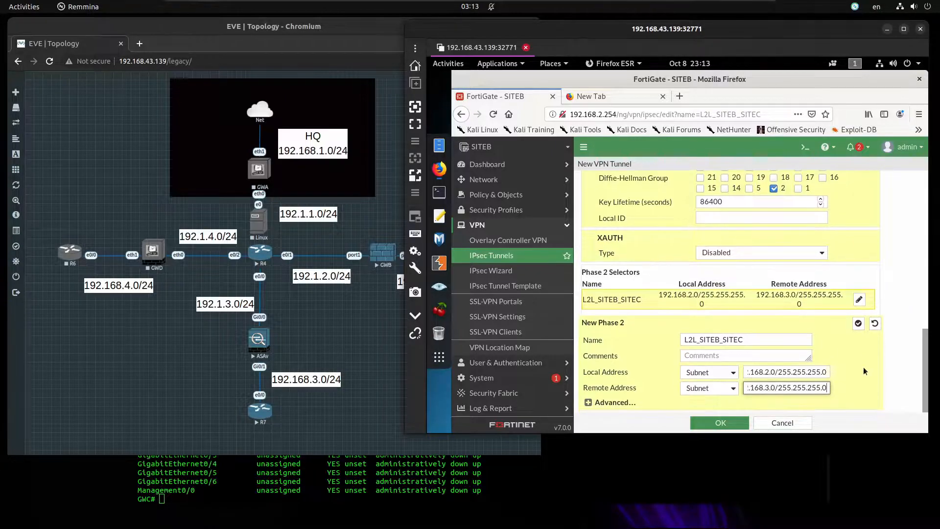
click(630, 401)
scroll(629, 401, down, 5)
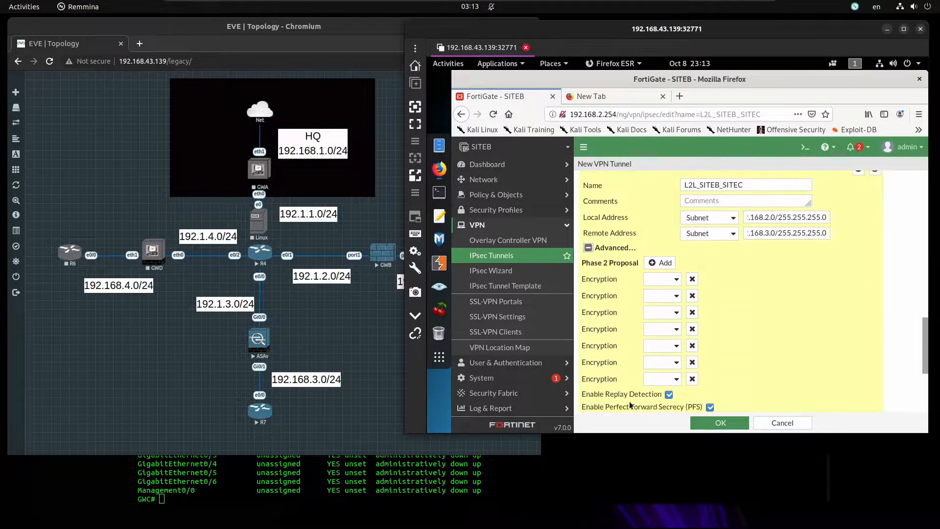
scroll(710, 257, down, 2)
scroll(686, 274, up, 6)
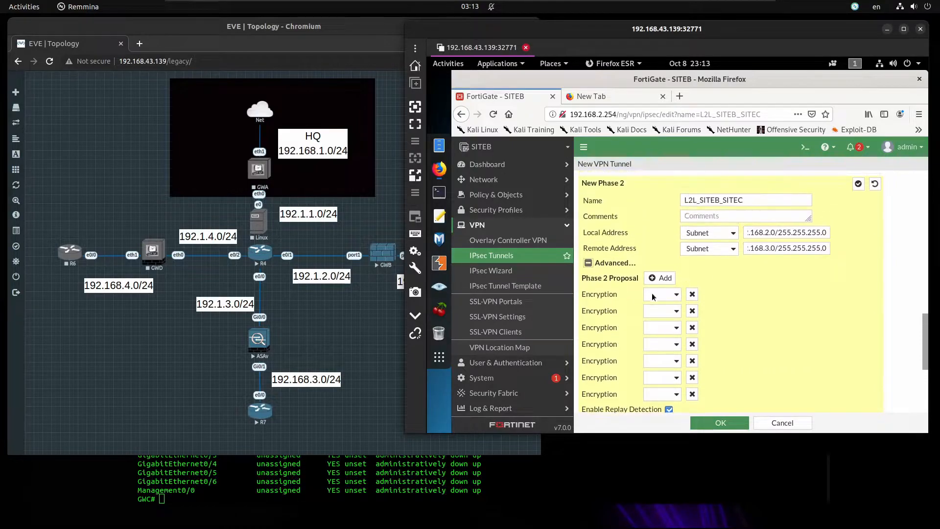
click(668, 295)
click(663, 337)
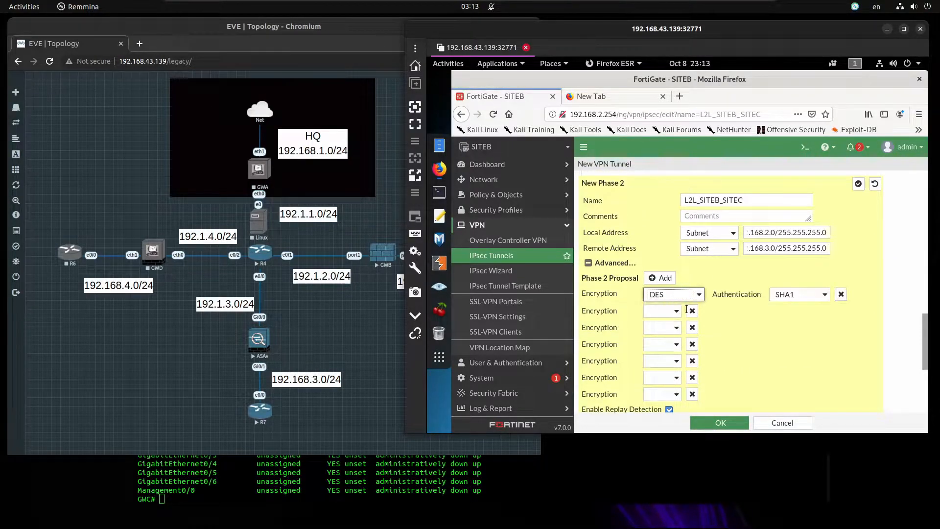
click(692, 311)
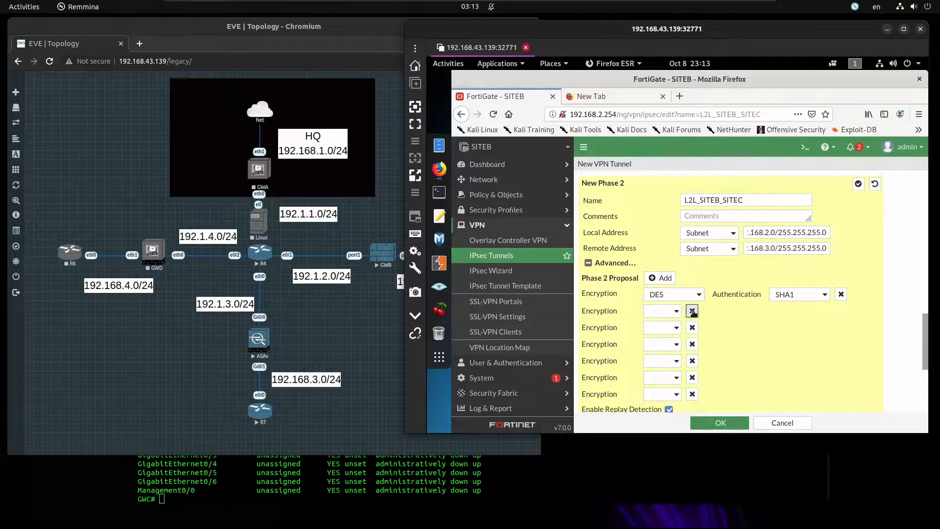
click(692, 311)
click(691, 312)
click(692, 311)
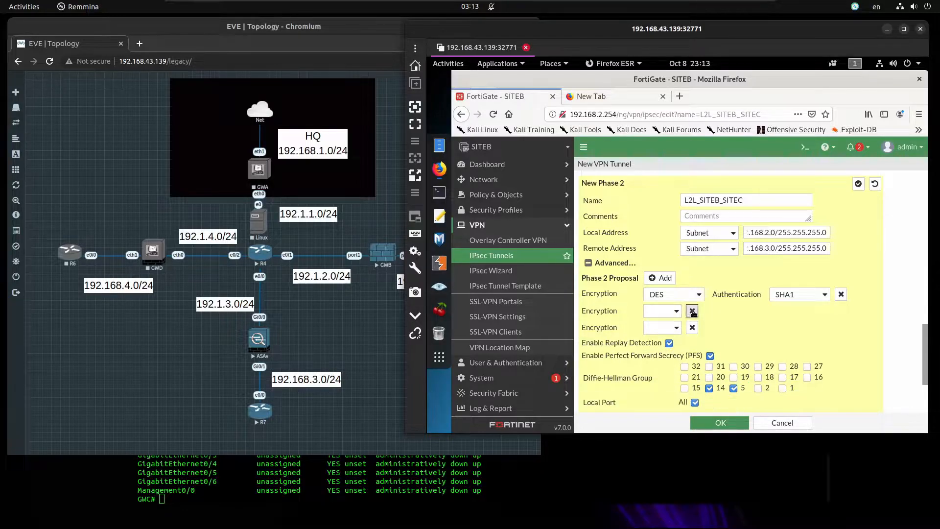
click(692, 311)
click(692, 312)
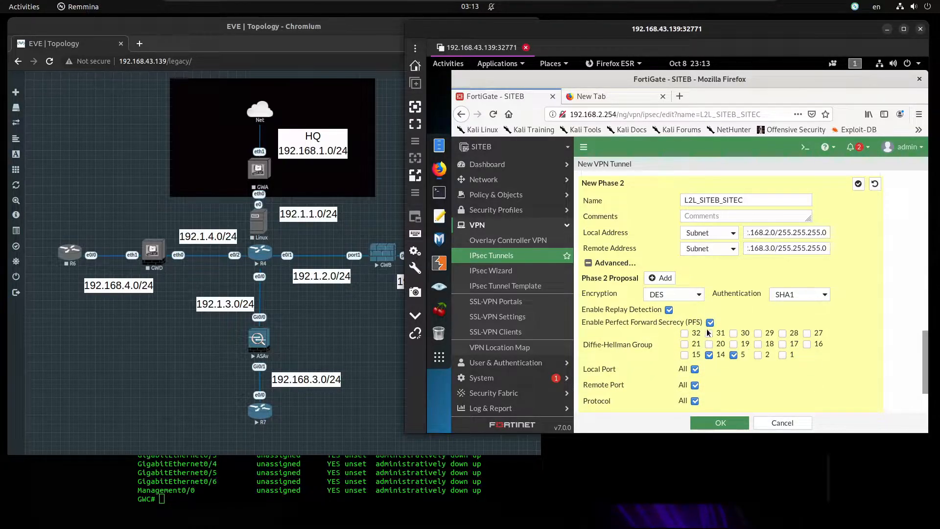
Turn off PFS for Phase 2 and save the L2L_SITEB_SITEC tunnel
click(710, 322)
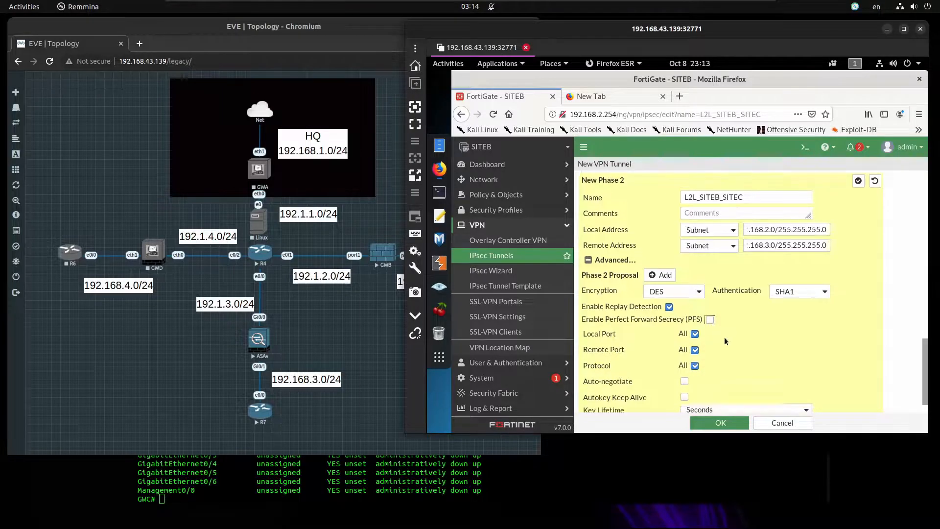
scroll(724, 336, down, 2)
scroll(777, 321, up, 5)
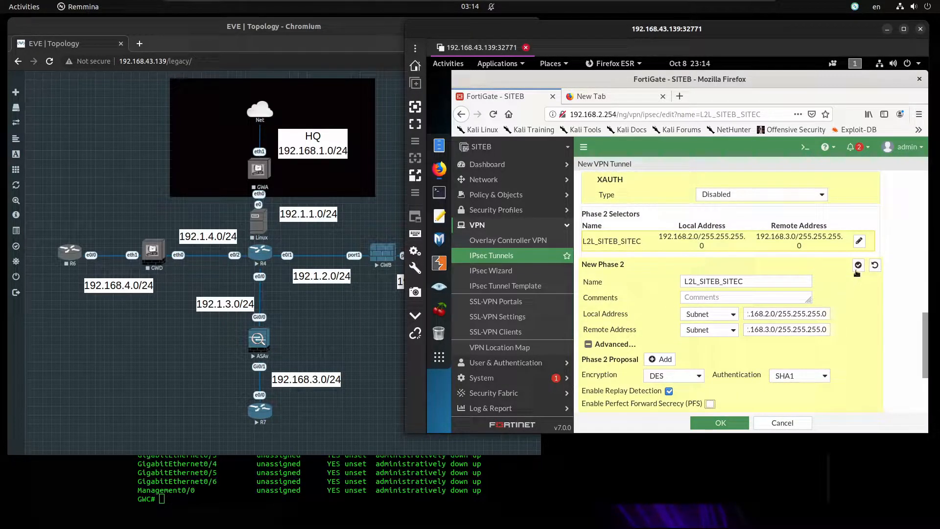
click(857, 266)
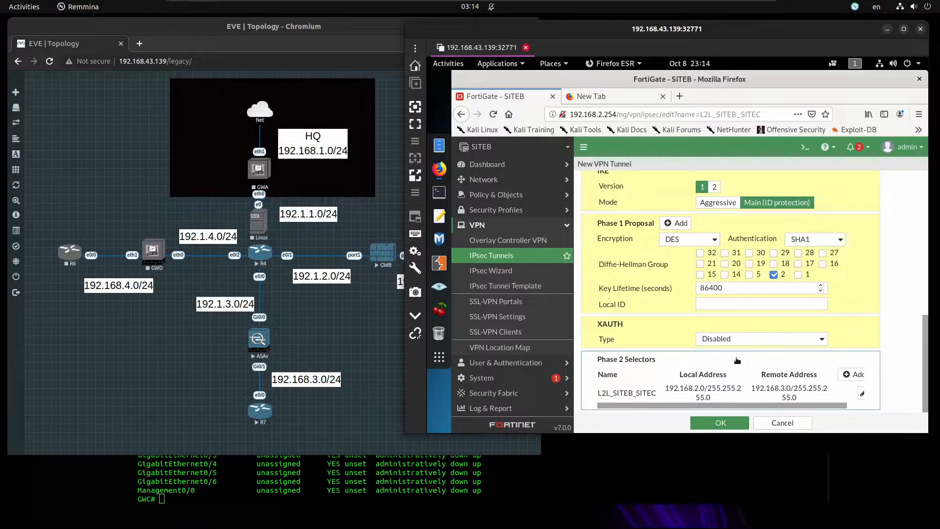
click(724, 426)
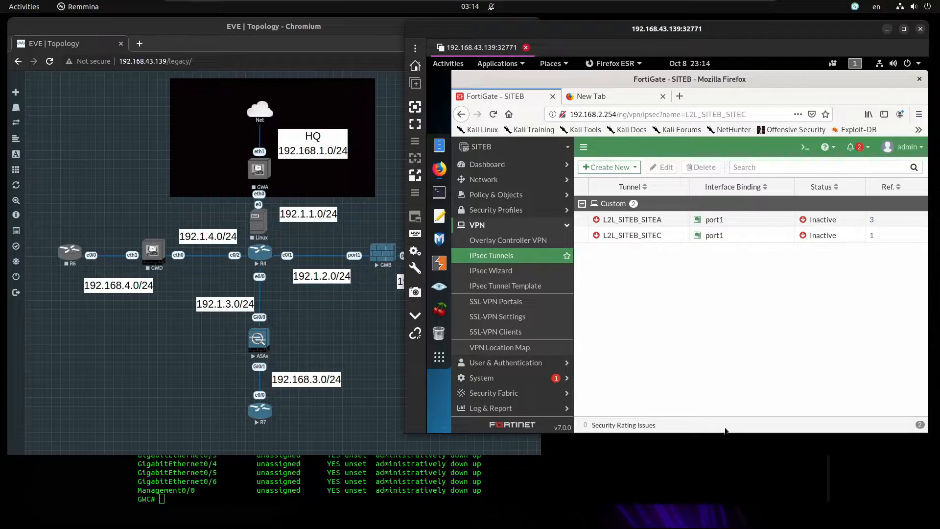
double_click(670, 239)
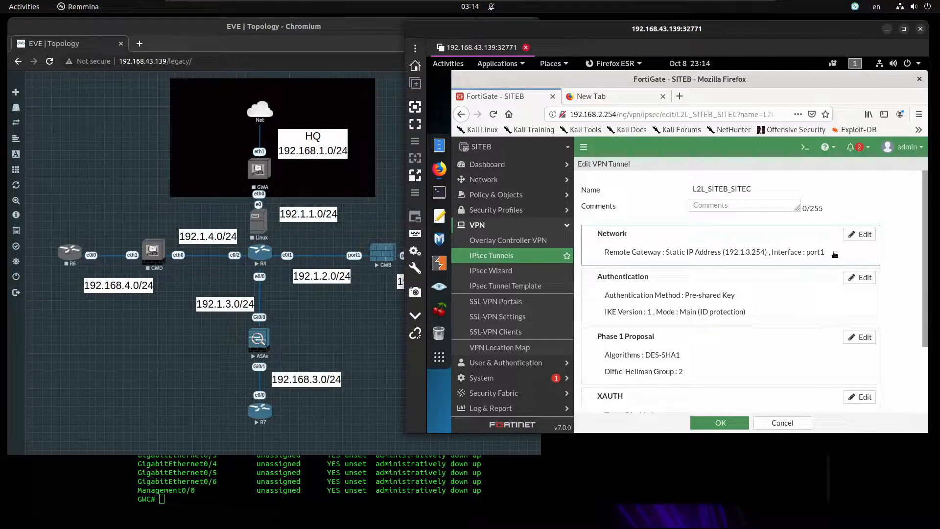
scroll(587, 327, down, 1)
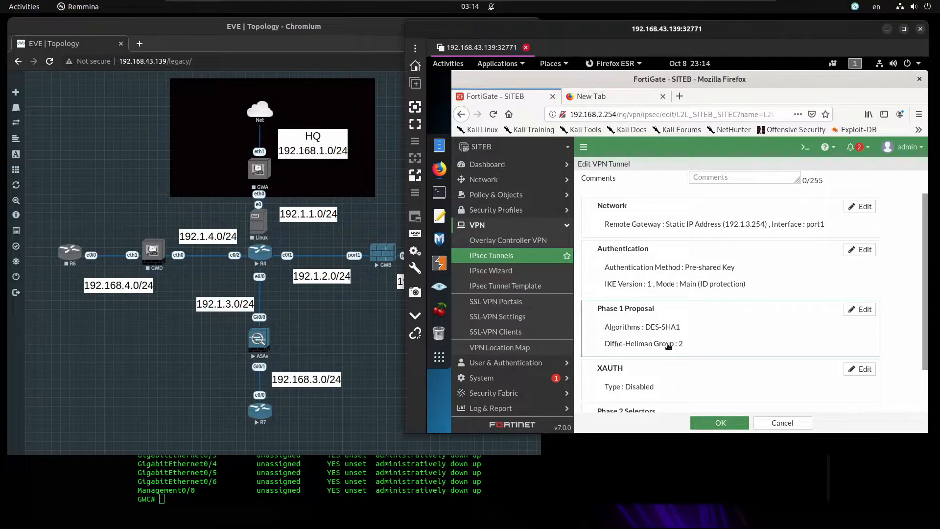
scroll(684, 349, down, 2)
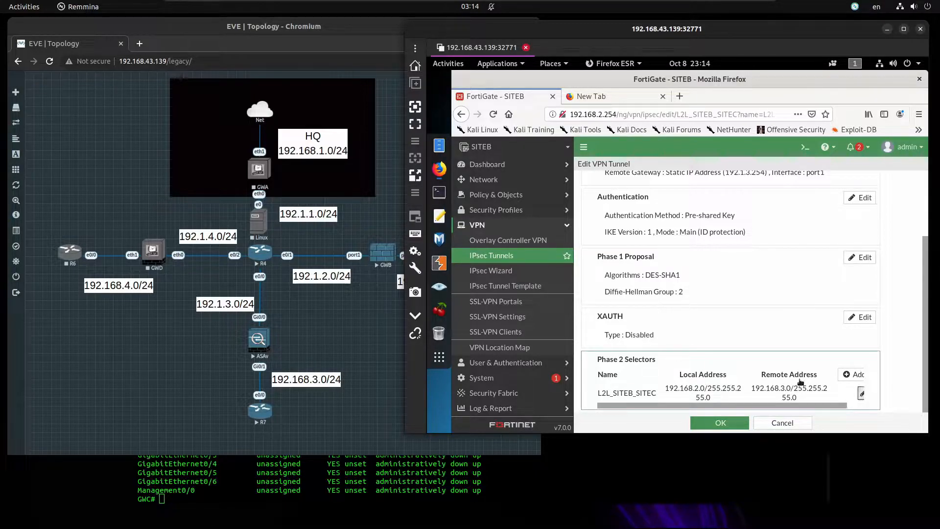
scroll(748, 366, down, 3)
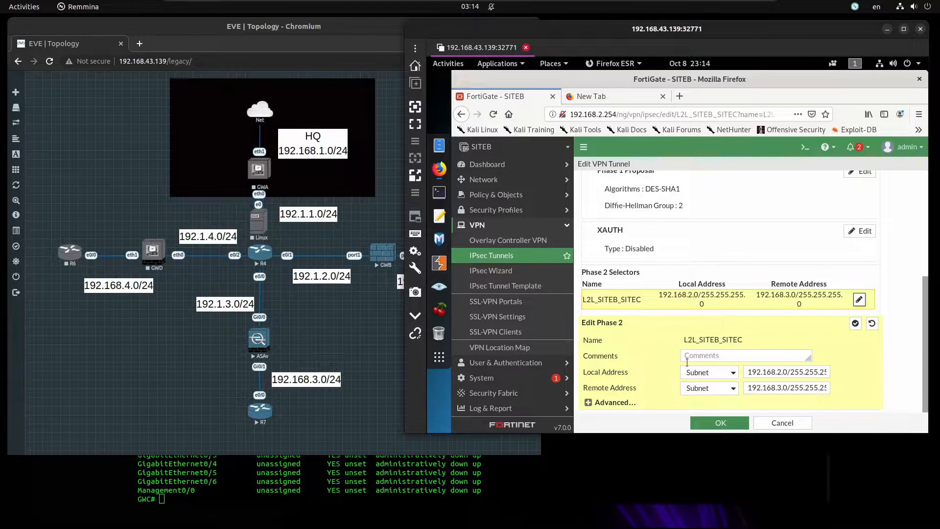
click(610, 402)
scroll(702, 341, down, 3)
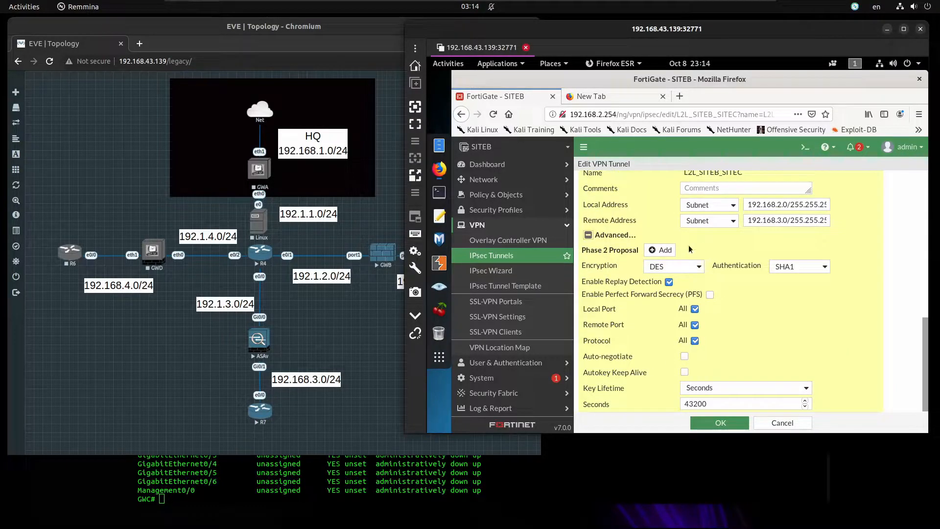
click(720, 423)
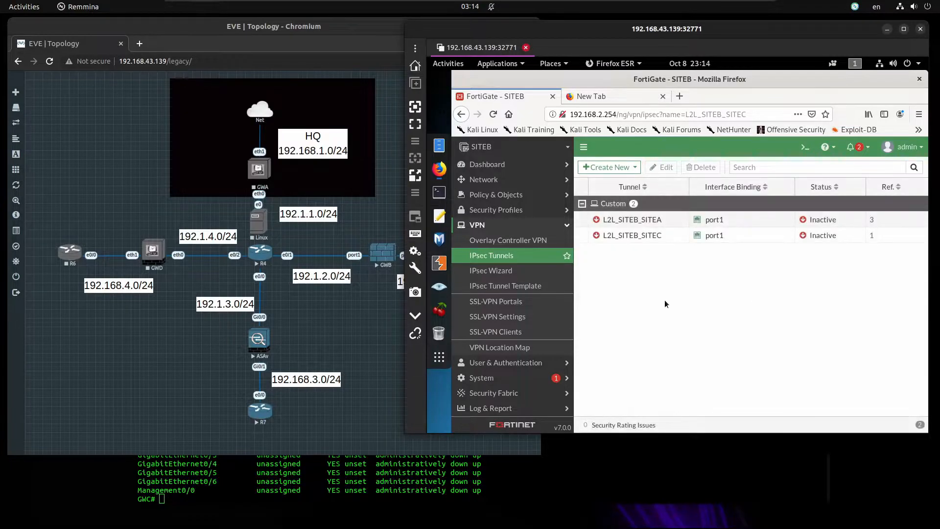
Add a static route for 192.168.3.0/255.255.255.0 through the L2L_SITEB_SITEC tunnel
click(516, 182)
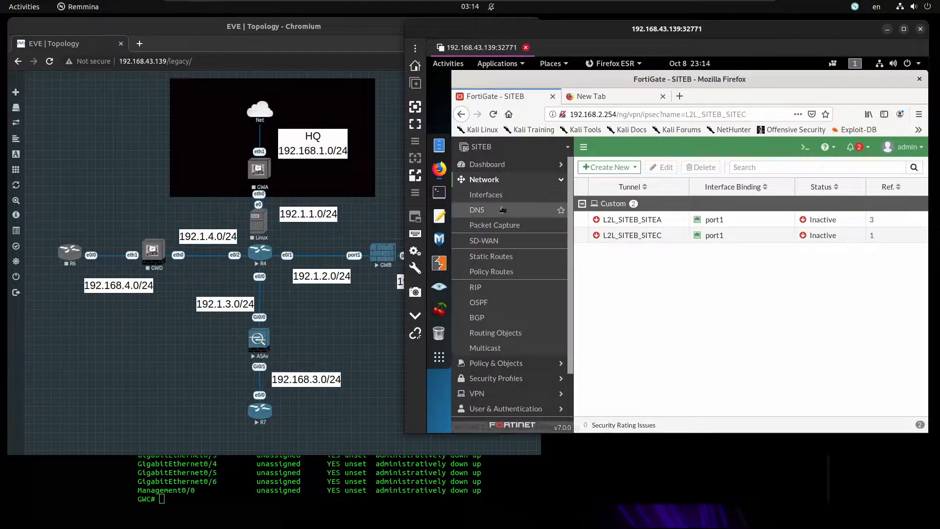
click(495, 258)
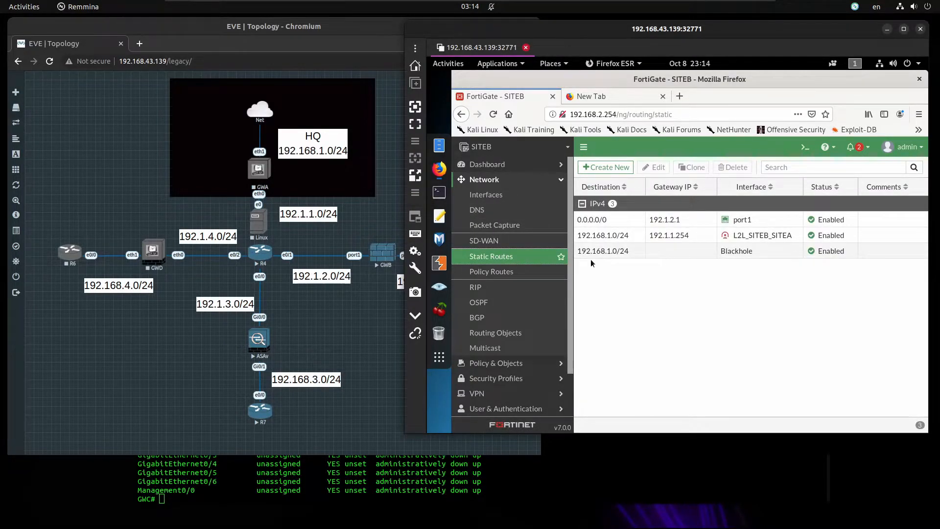
click(607, 168)
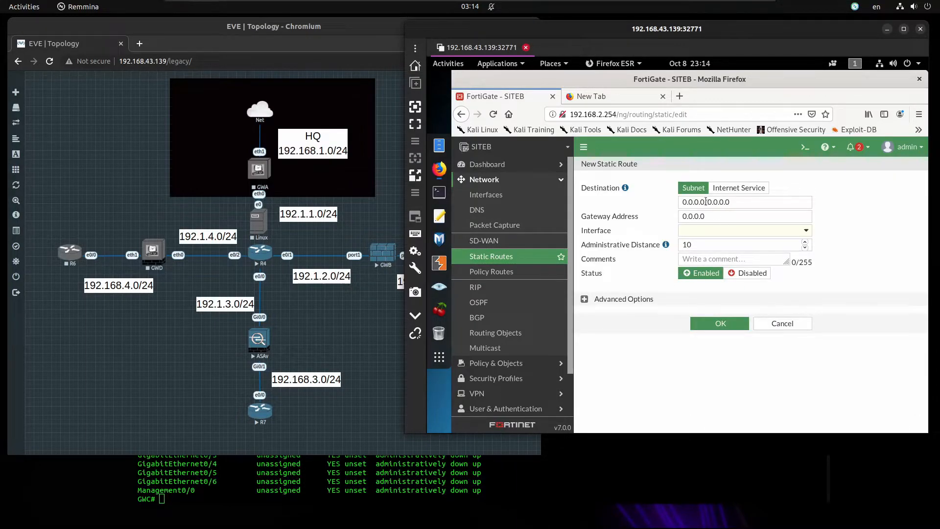
drag(706, 201, 620, 199)
text(192.168.3)
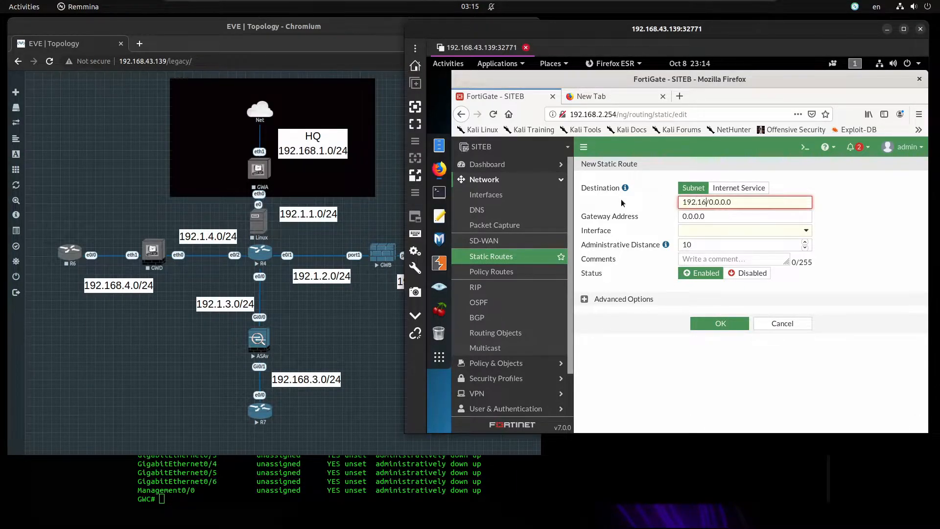
text(.0)
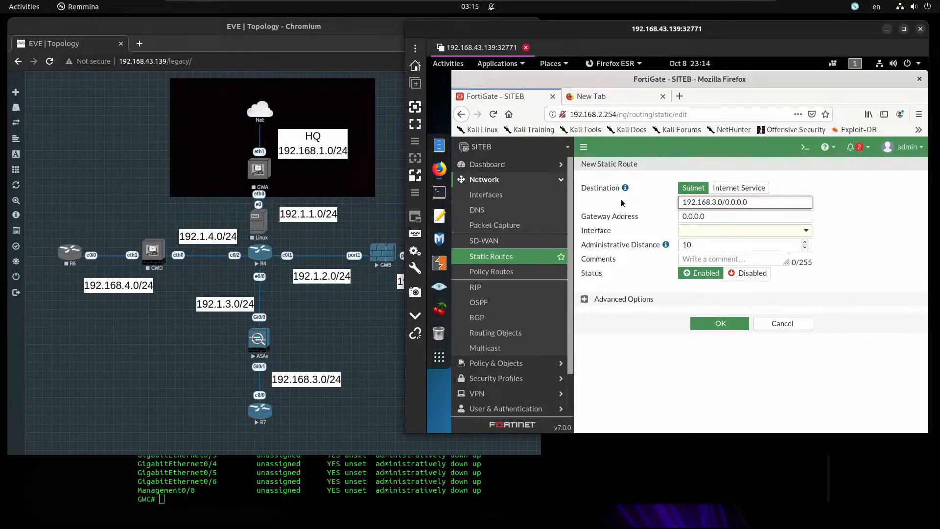
key(shift+End)
text(25.255.)
key(BackSpace)
key(BackSpace)
key(BackSpace)
key(BackSpace)
key(BackSpace)
text(5.255.255.0)
key(Tab)
text(192)
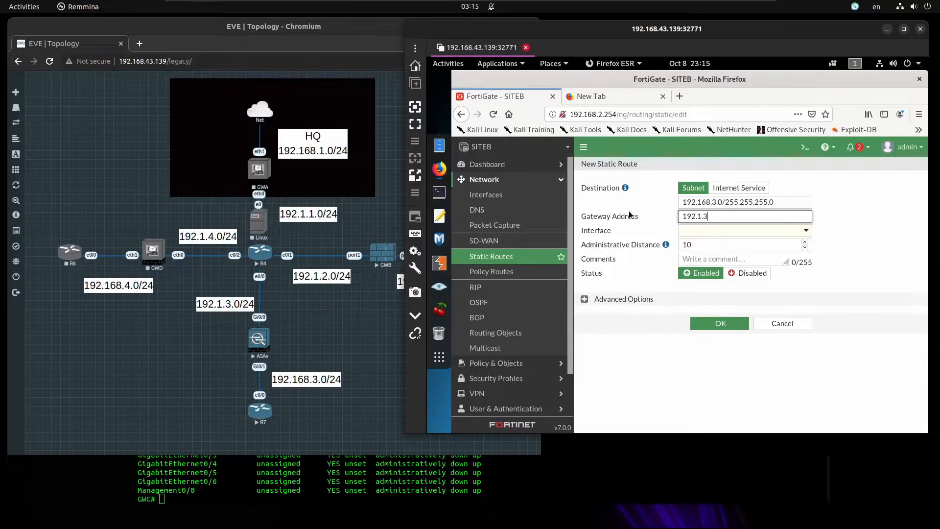
click(706, 230)
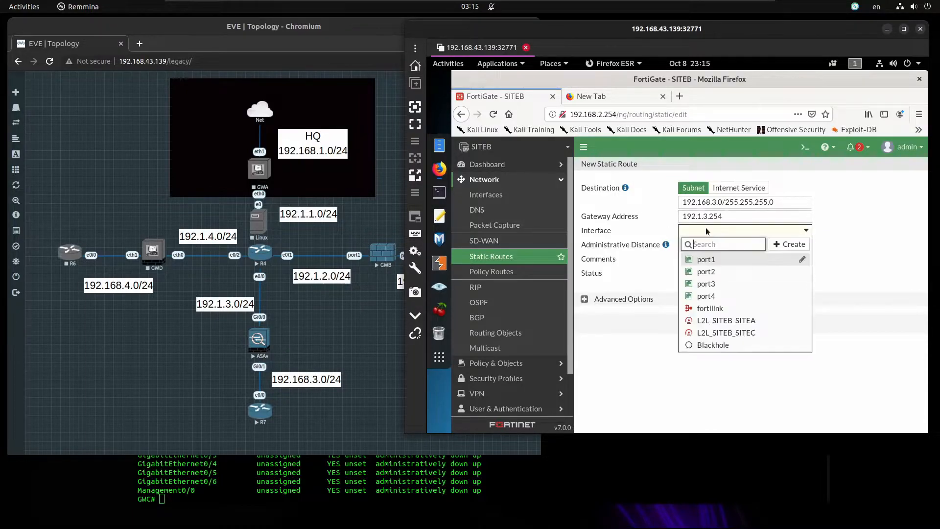
click(725, 333)
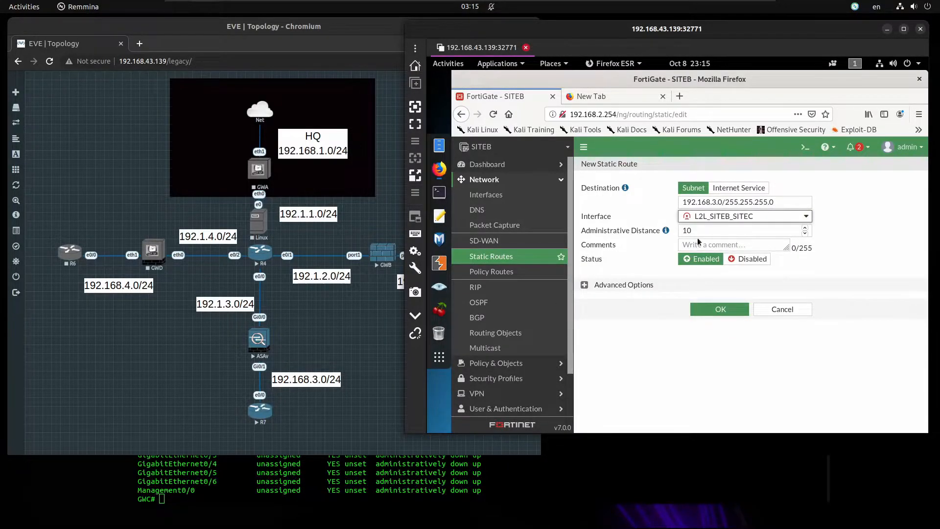
click(719, 311)
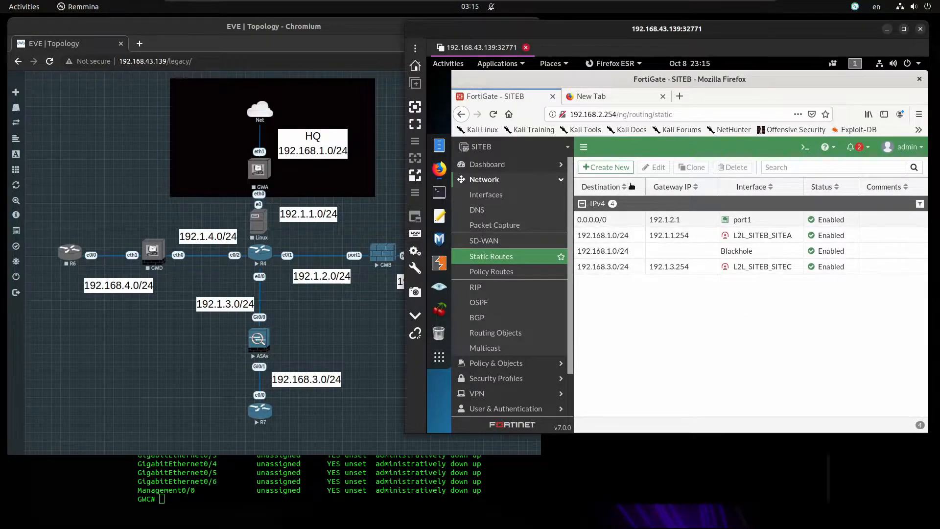
Add a second 192.168.3.0/255.255.255.0 route with Blackhole as its interface
click(613, 168)
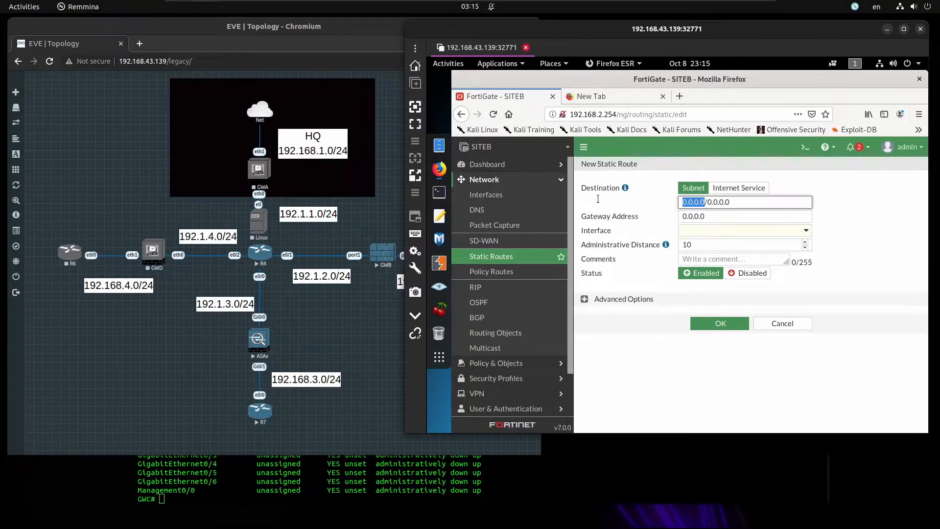
text(192.168.3)
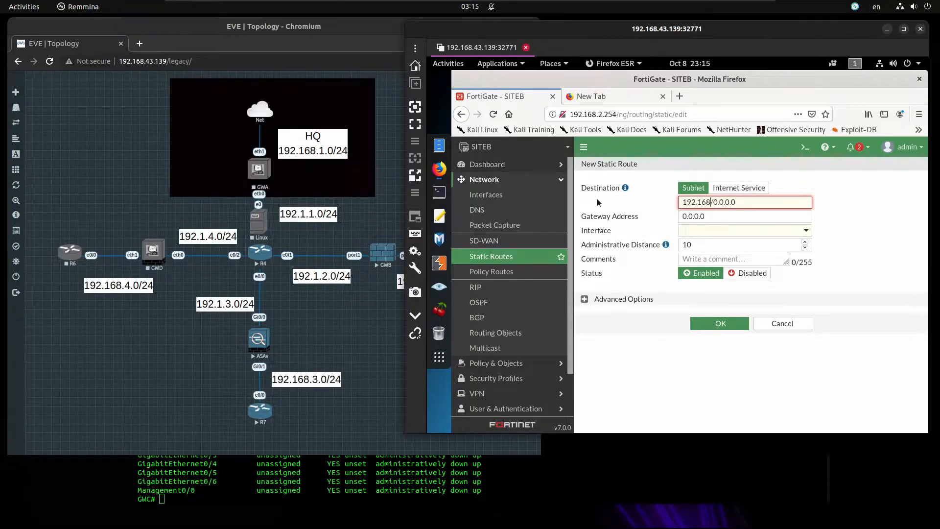
text(.0/2)
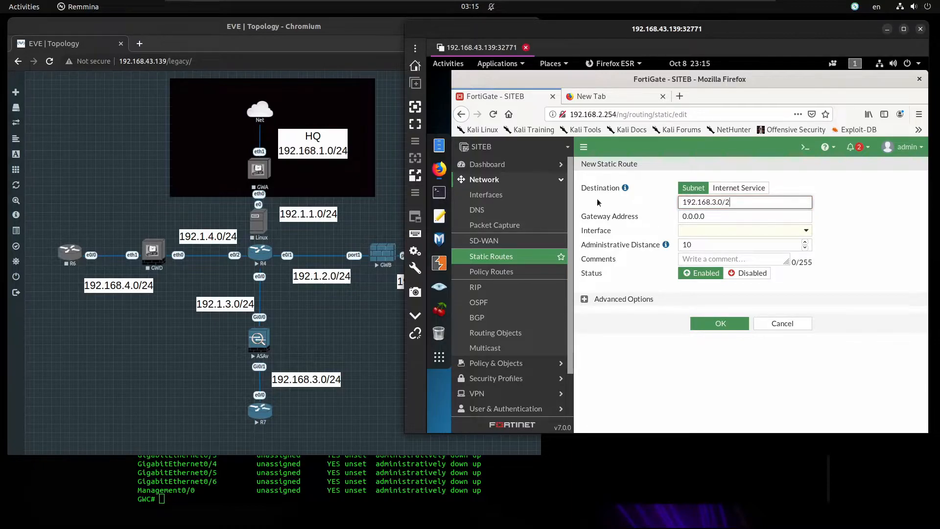
text(55.255.255.0)
click(718, 232)
click(702, 343)
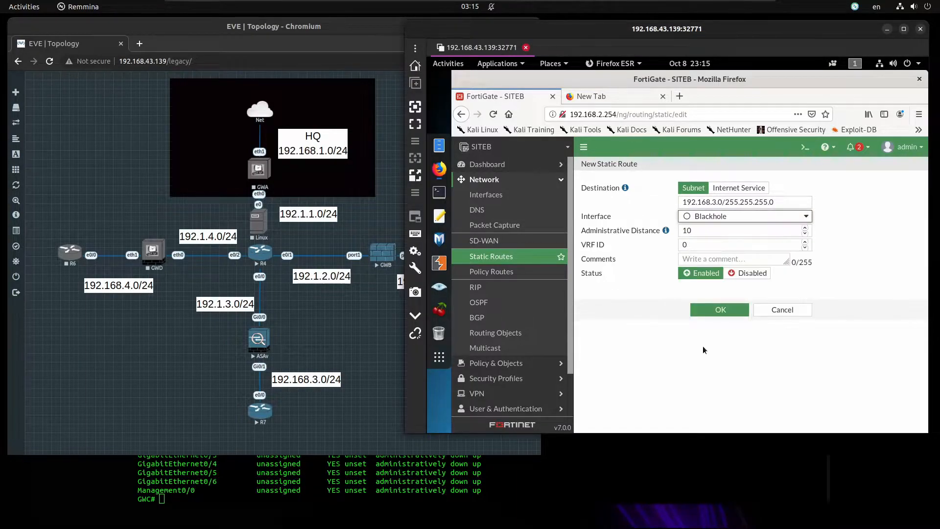
click(707, 312)
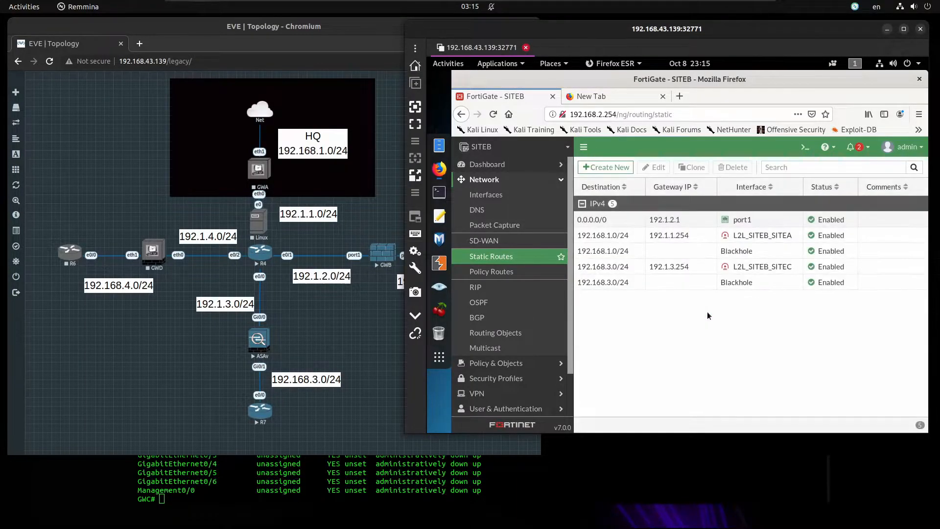
Create a new firewall policy and name it L2L_SITEB_SITEC_INBOUND
scroll(512, 342, down, 2)
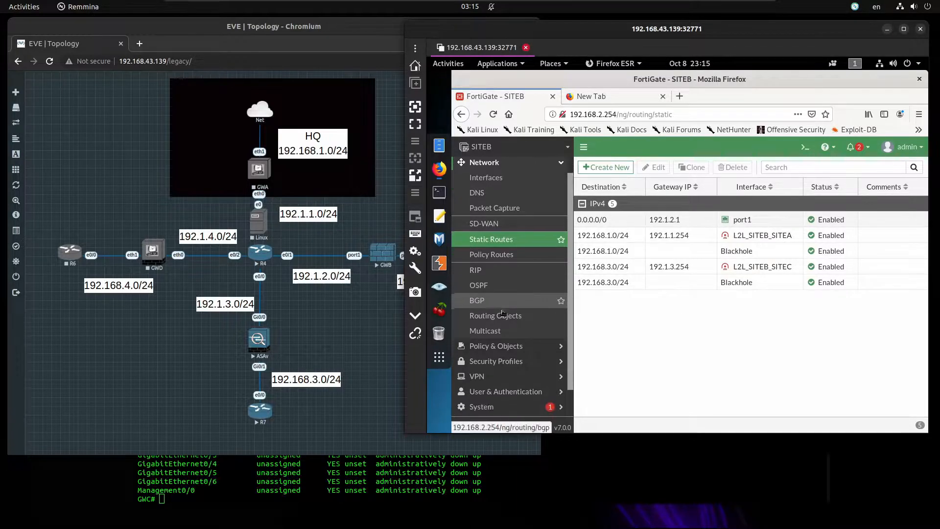
click(511, 318)
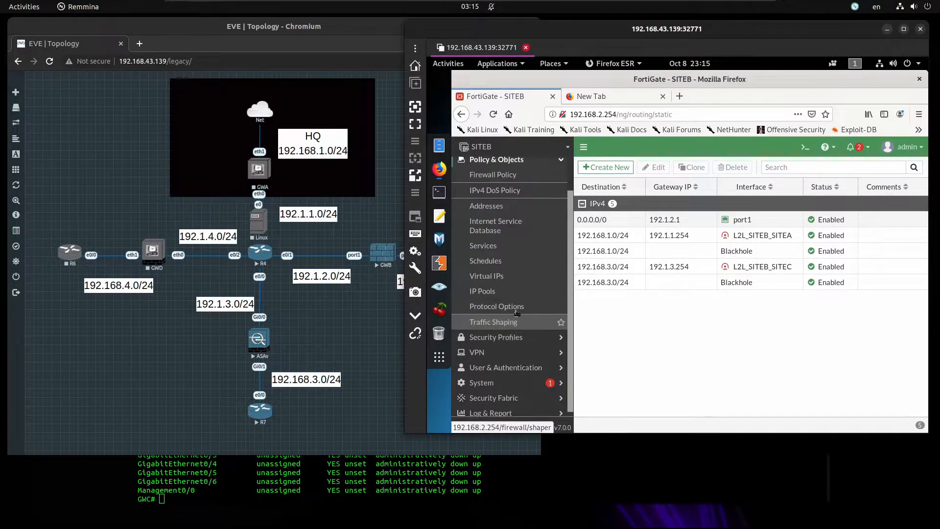
click(510, 175)
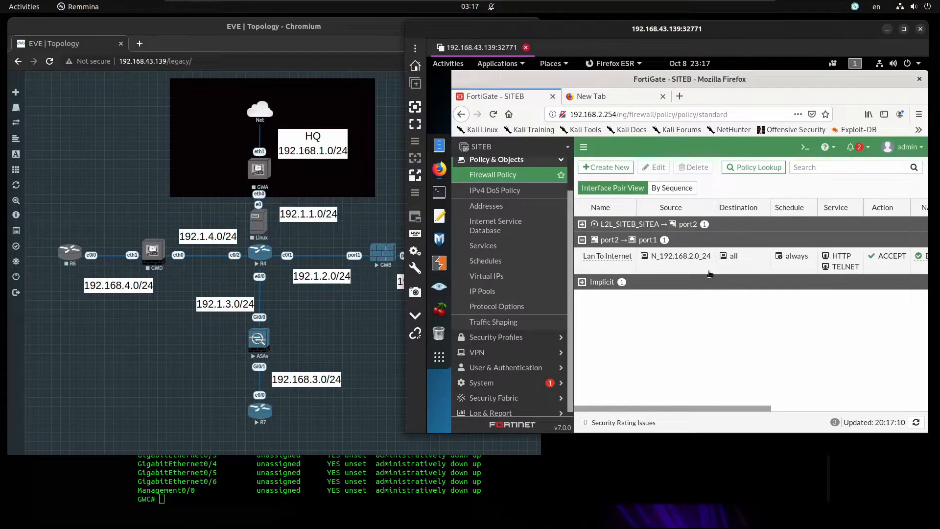
click(609, 168)
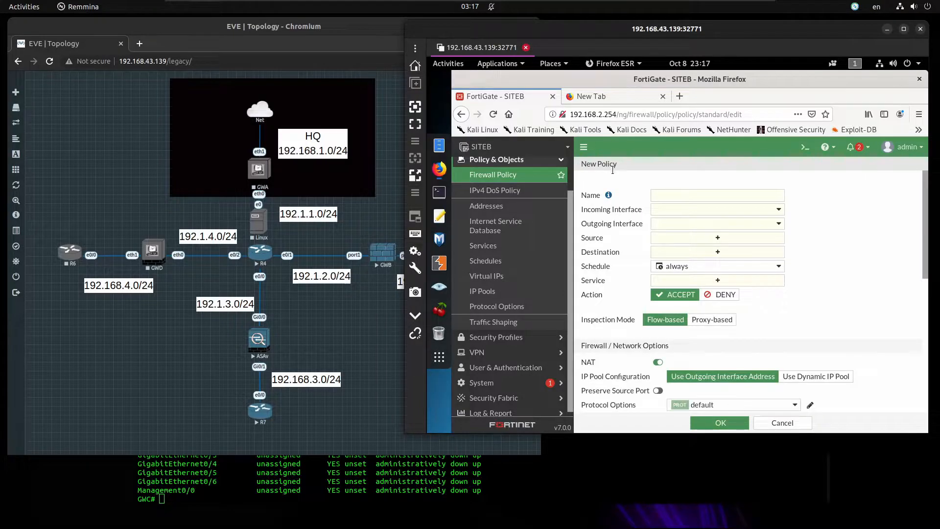
click(692, 191)
text(L2L_SITEB_SITE)
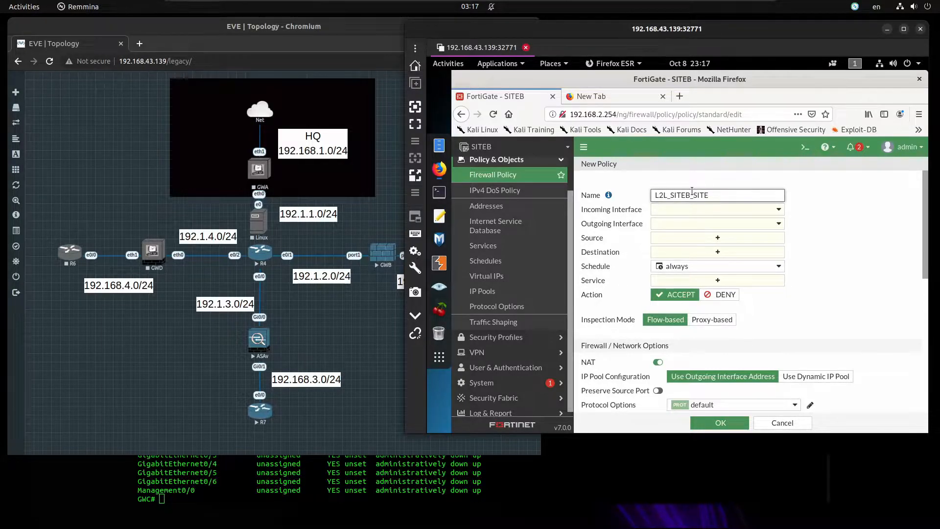
text(C_INOU)
text(BOU)
key(ctrl+a)
key(ctrl+c)
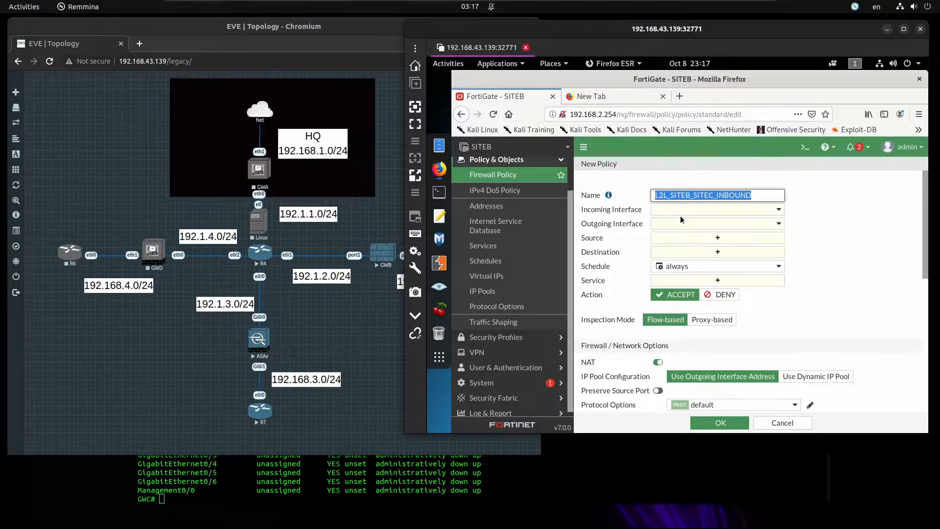
Set incoming interface L2L_SITEB_SITEC and outgoing port2, then start a new source address
click(691, 210)
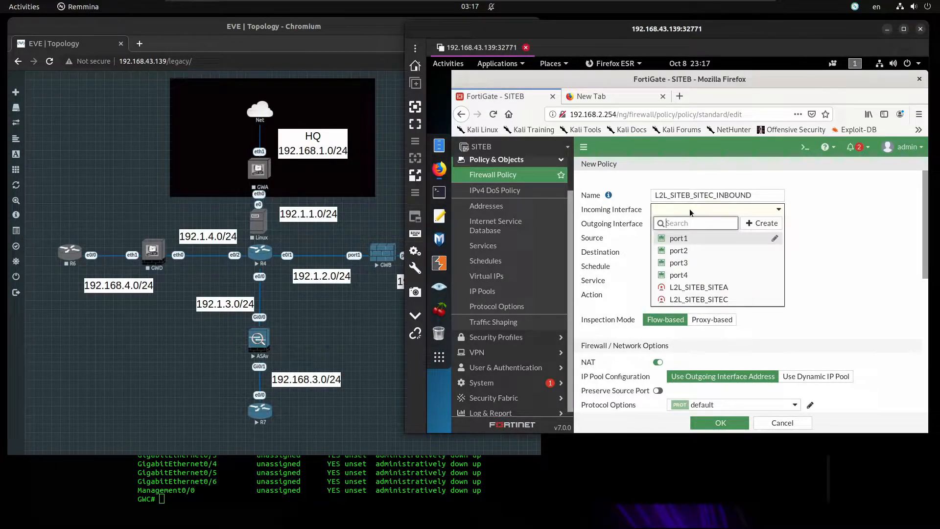
click(699, 299)
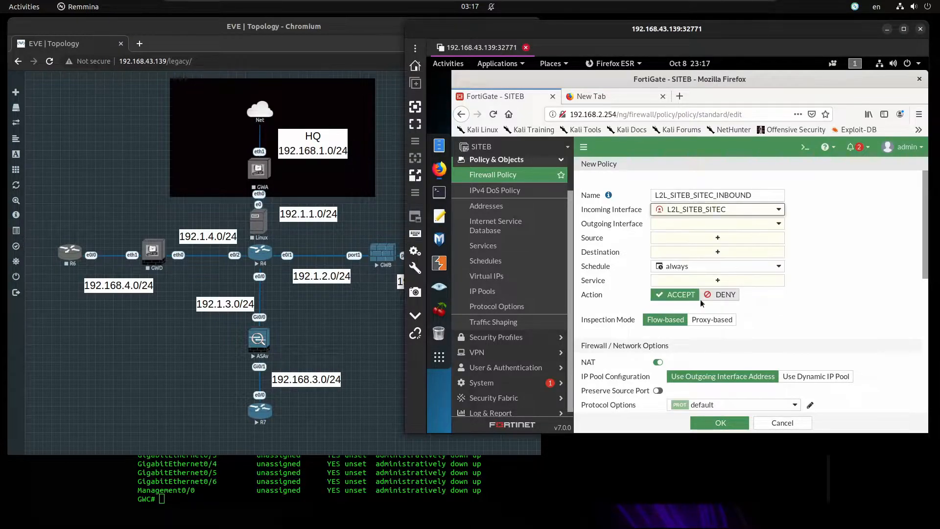
click(690, 225)
click(680, 265)
mouse_move(679, 266)
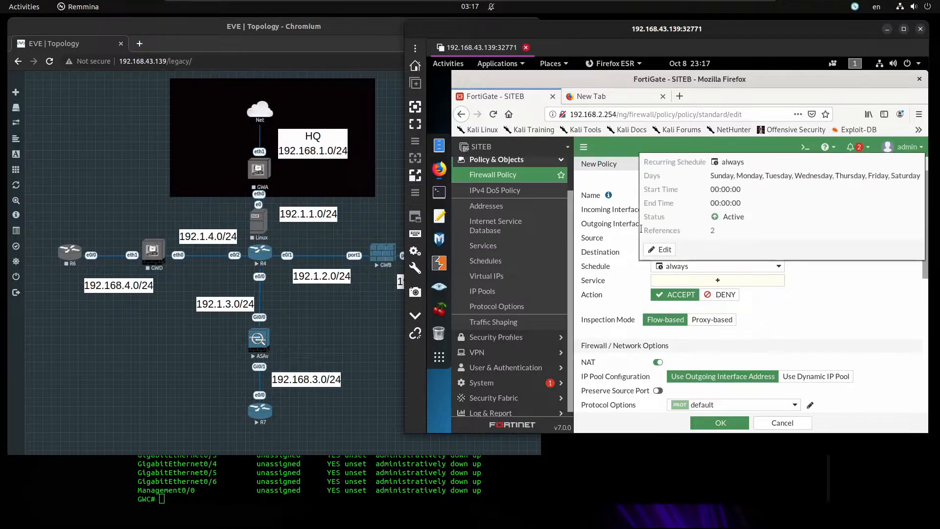
click(687, 239)
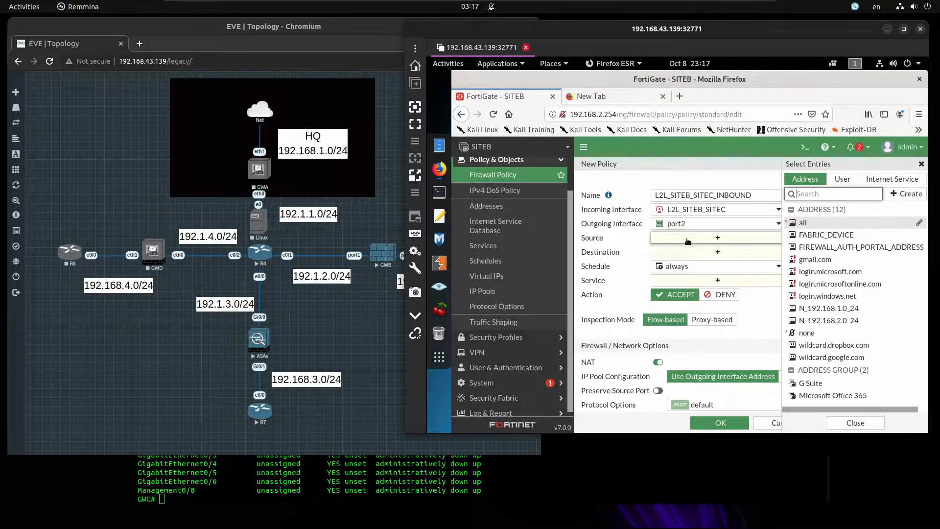
click(905, 195)
click(804, 228)
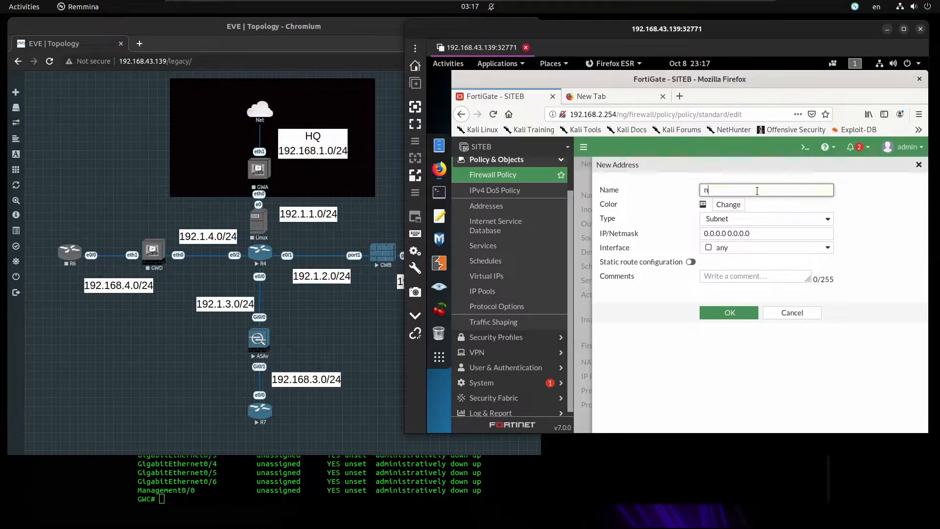
Save address N_192.168.3.0_24 with subnet 192.168.3.0 255.255.255.0
key(BackSpace)
text(N_192)
key(Tab)
key(Tab)
key(Tab)
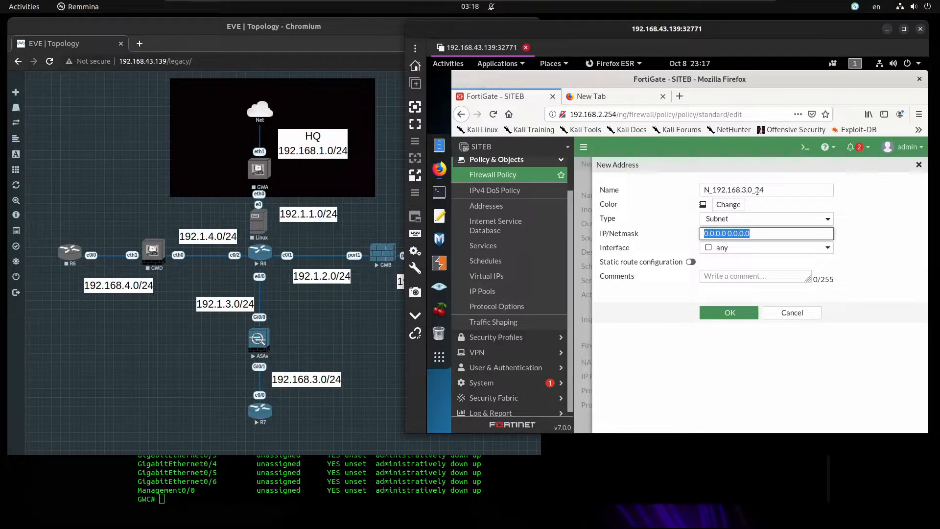
key(Home)
key(Delete)
key(Delete)
key(Delete)
key(Delete)
key(Delete)
key(Delete)
key(Delete)
text(192..)
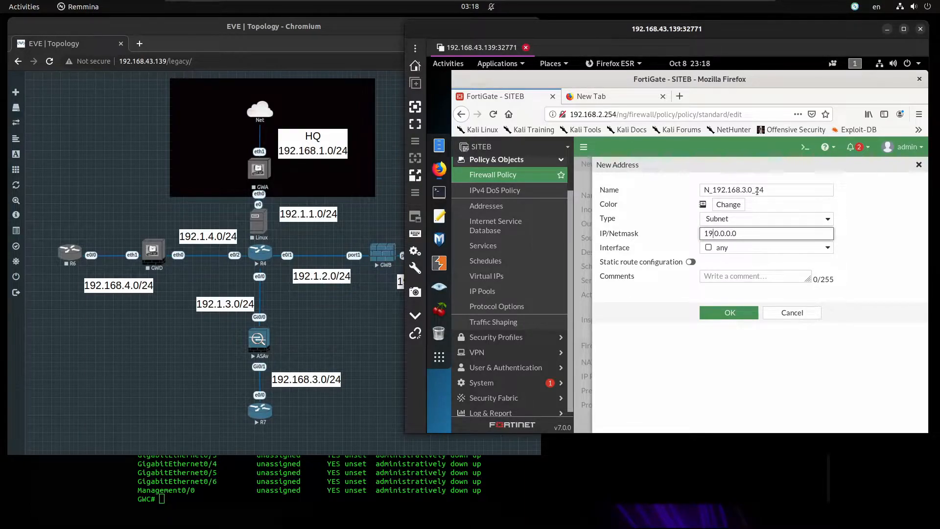
key(BackSpace)
text(168.3.0)
key(Right)
key(shift+End)
text(255.255.25)
click(731, 313)
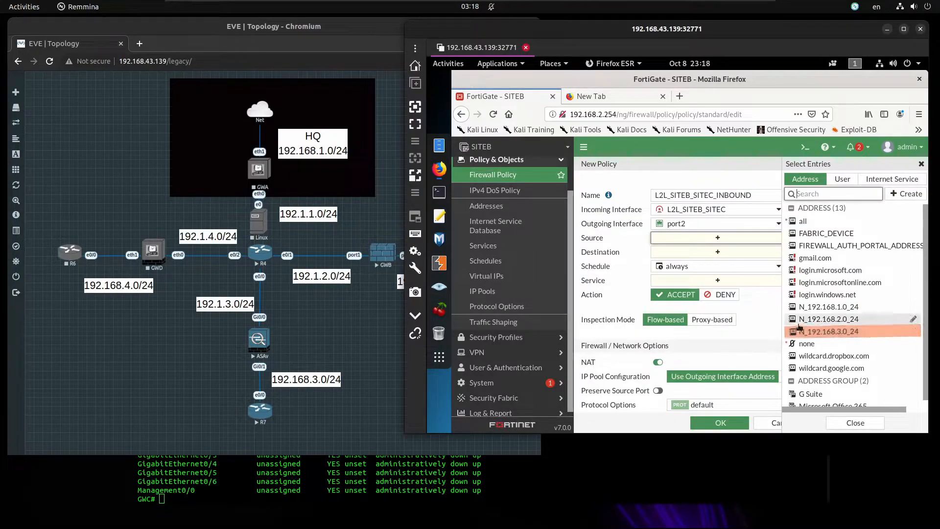
Use source N_192.168.3.0_24, destination N_192.168.2.0_24 and service ALL in the policy
click(807, 331)
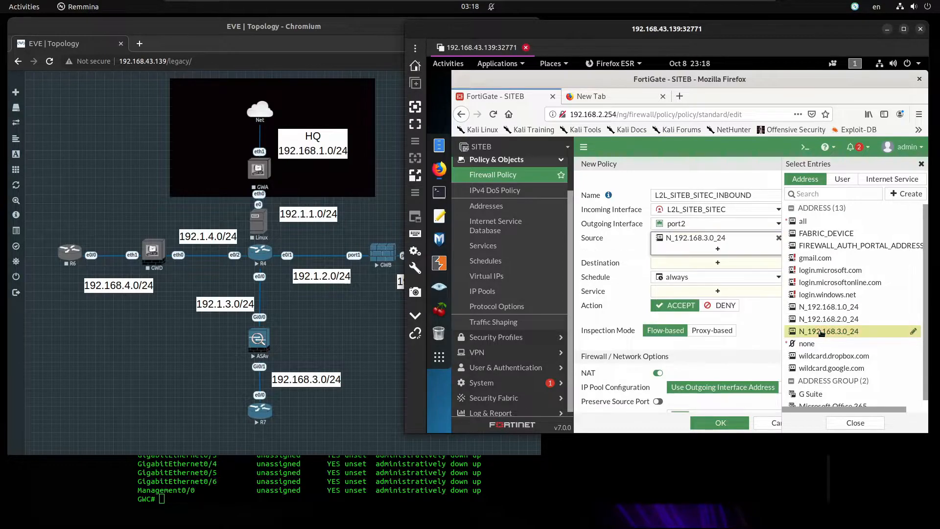
click(695, 265)
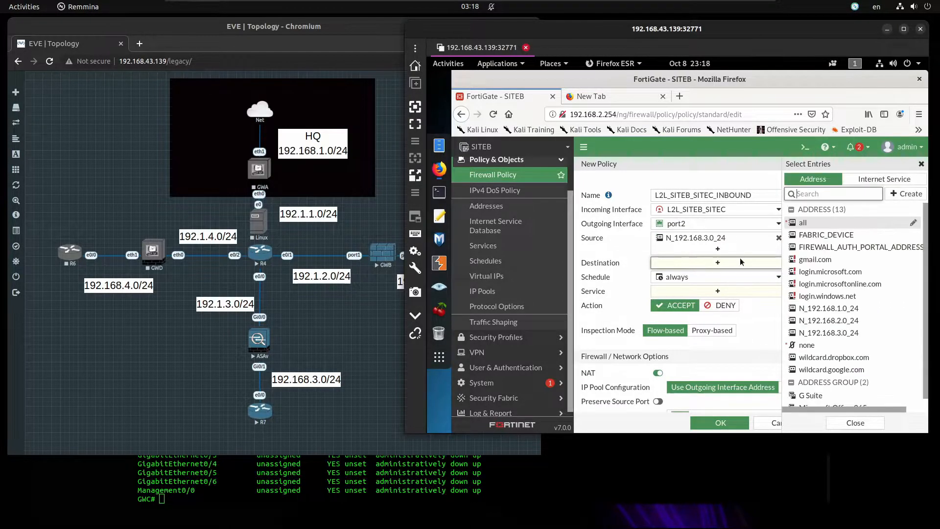
click(811, 321)
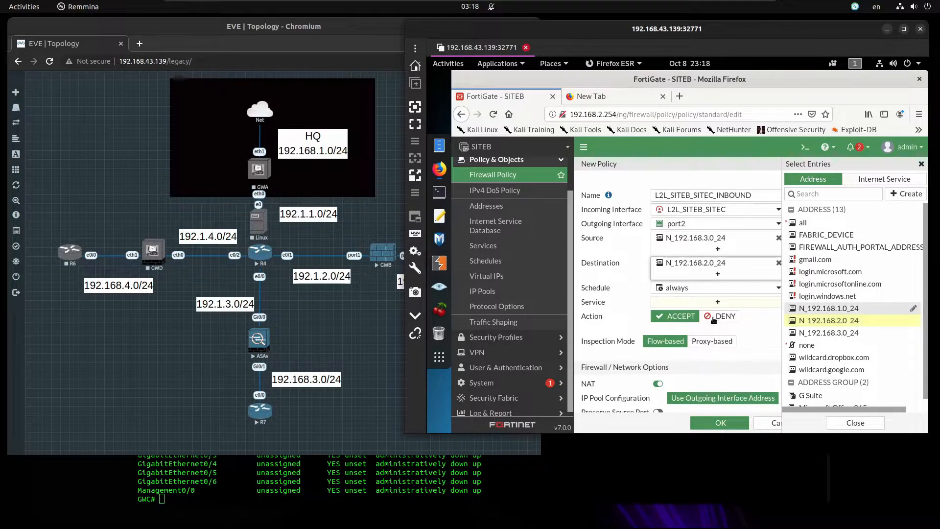
click(699, 302)
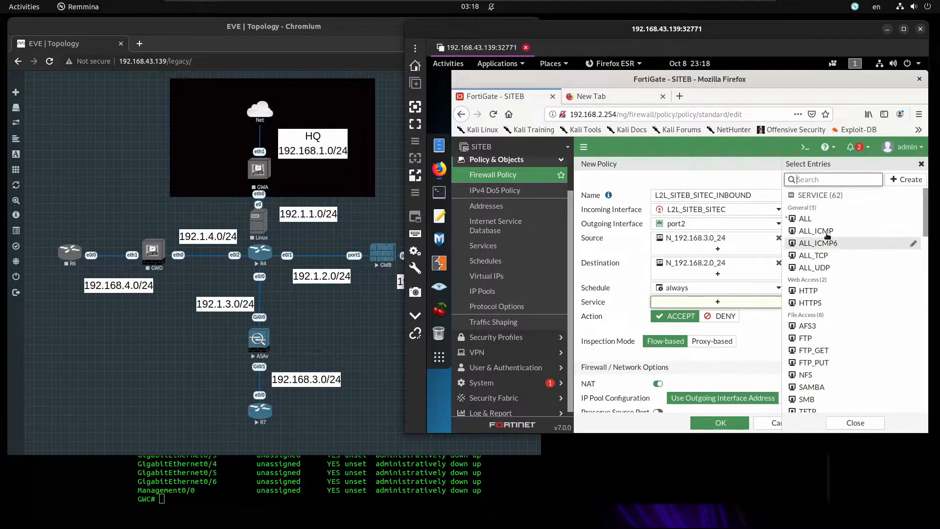
click(809, 218)
click(763, 336)
Turn NAT off and log all sessions of allowed traffic for the inbound policy
scroll(762, 336, down, 2)
scroll(763, 336, down, 1)
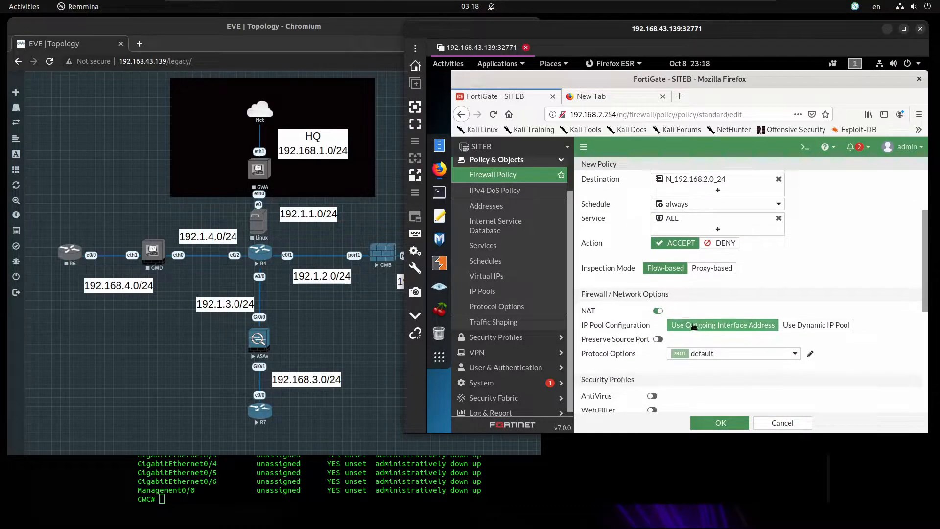
click(656, 311)
scroll(655, 305, down, 5)
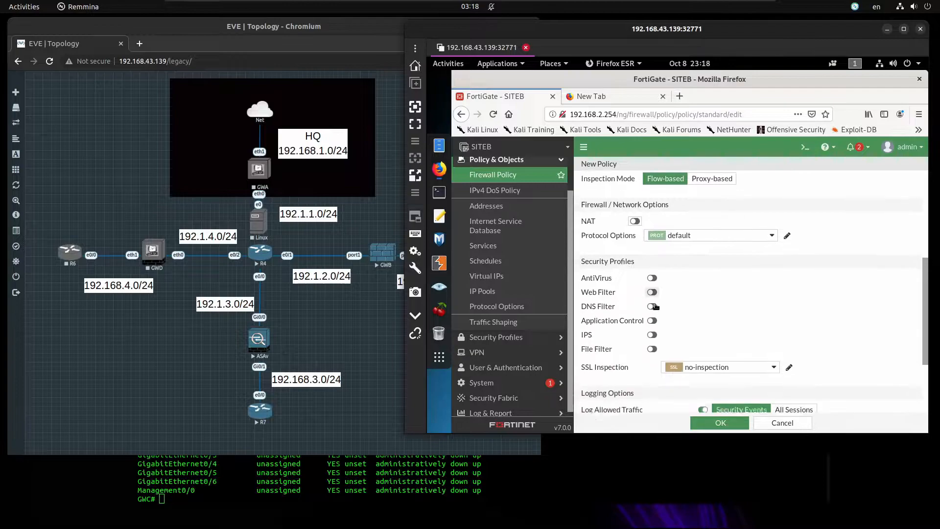
scroll(655, 304, down, 2)
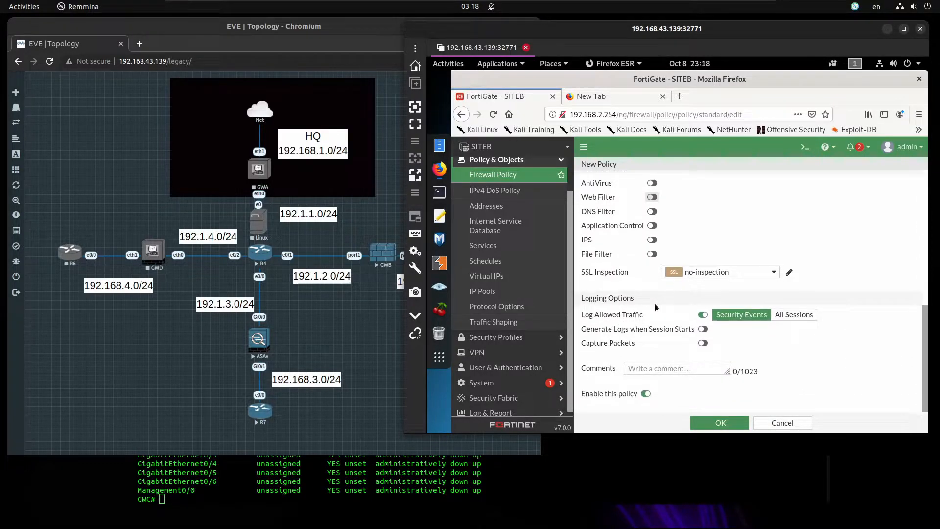
click(794, 315)
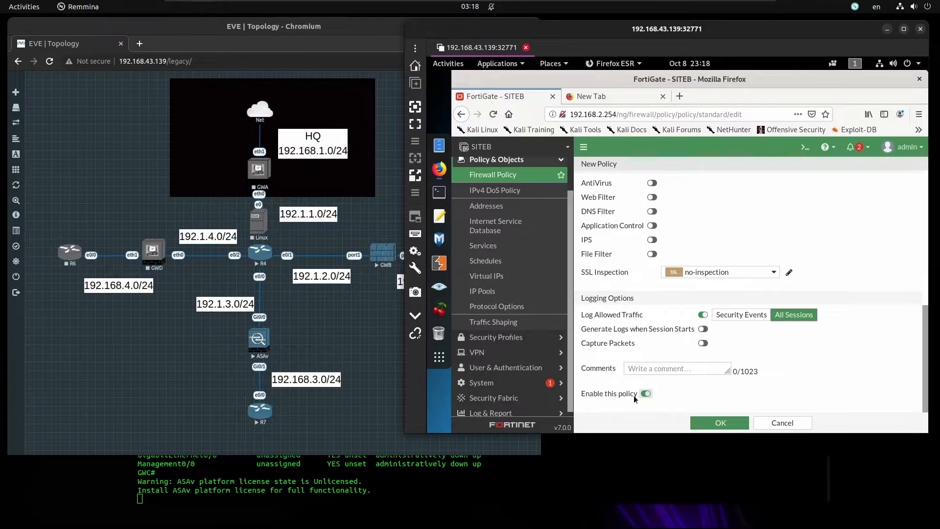
click(712, 421)
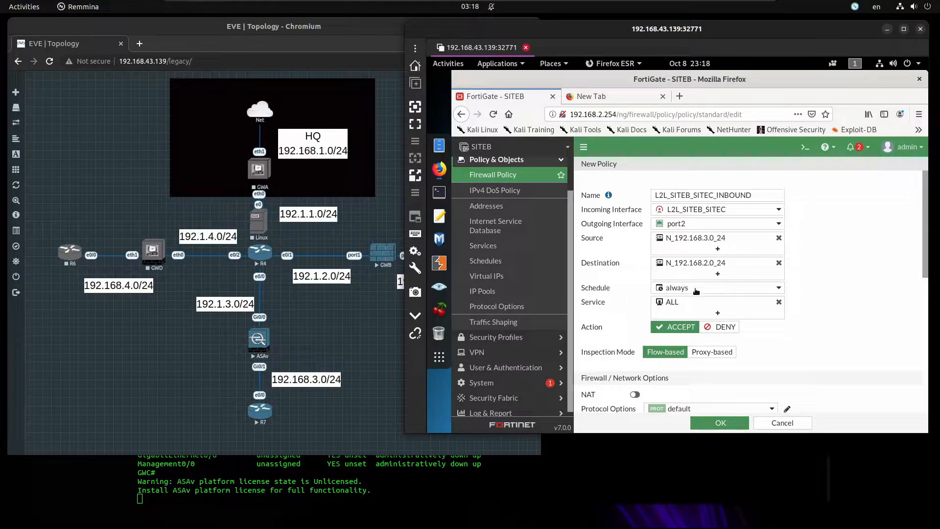
scroll(697, 303, down, 3)
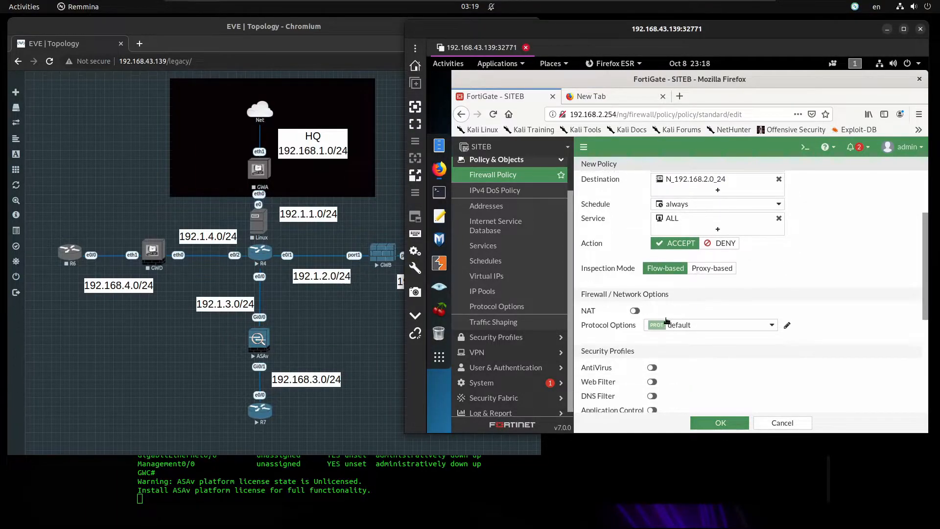
scroll(630, 315, down, 6)
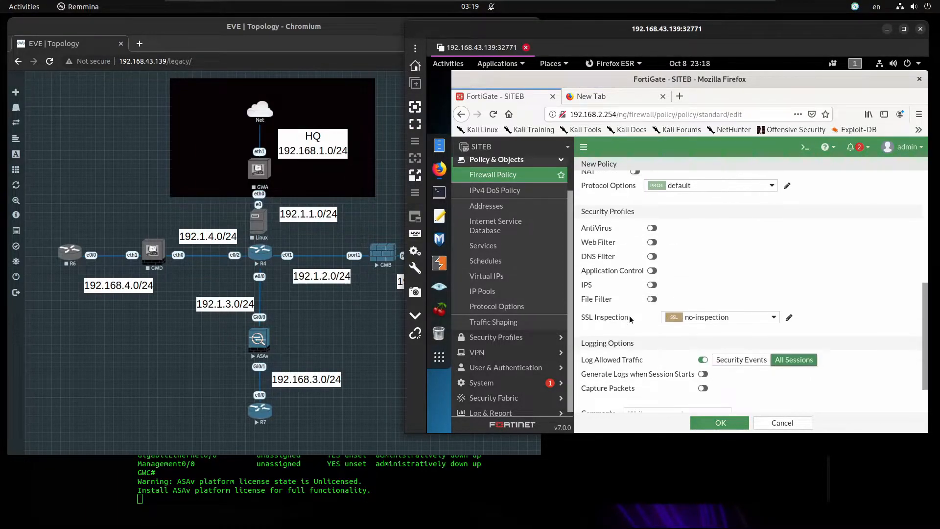
Save the inbound policy and clone it as a reversed outbound copy
click(712, 419)
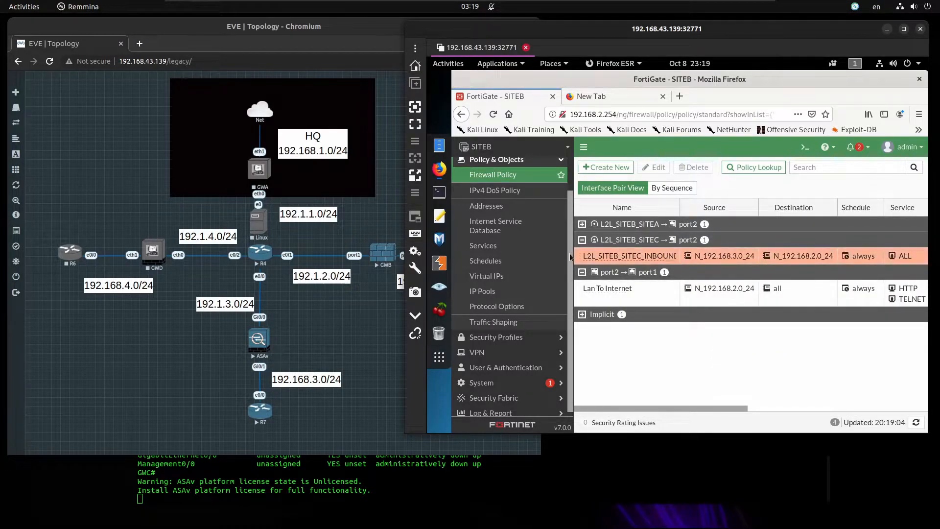
right_click(582, 260)
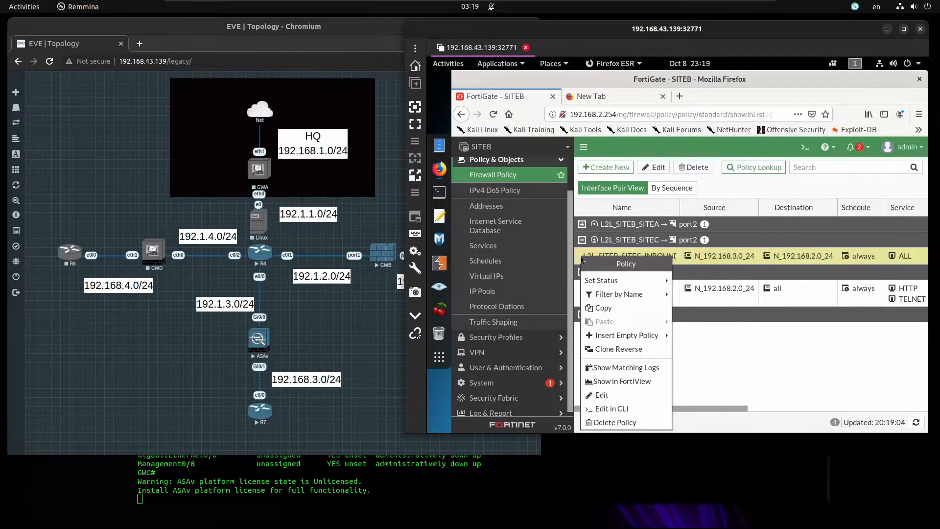
click(620, 348)
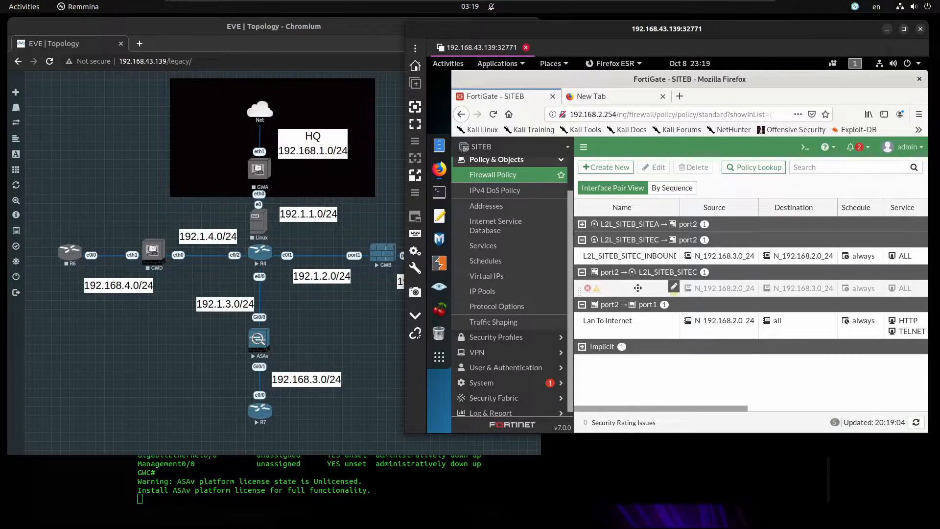
Rename the cloned policy from L2L_SITEB_SITEC_INBOUND to L2L_SITEB_SITEC_OUTBOUND
double_click(637, 288)
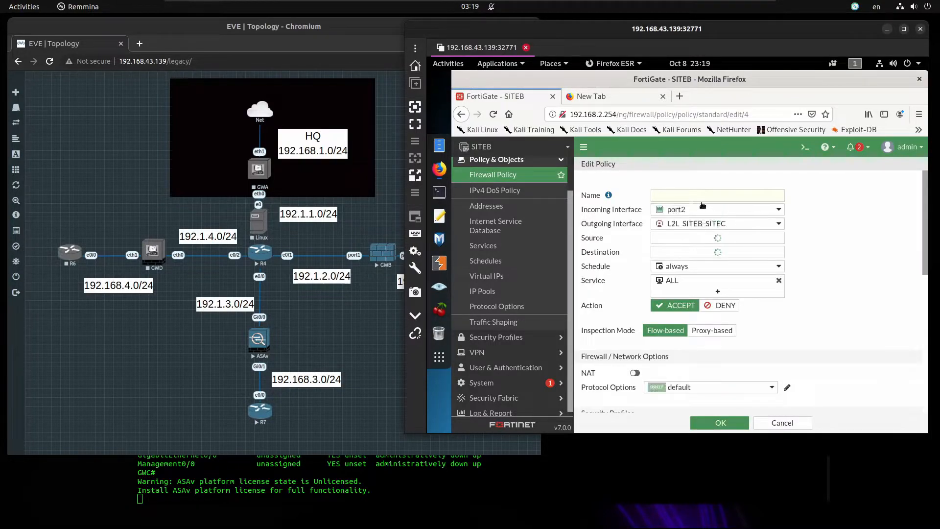
click(709, 192)
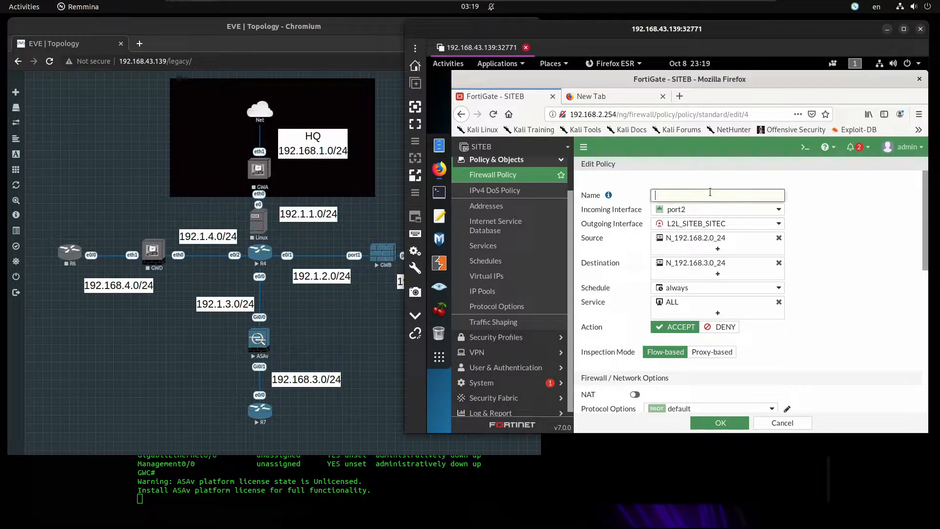
key(ctrl+v)
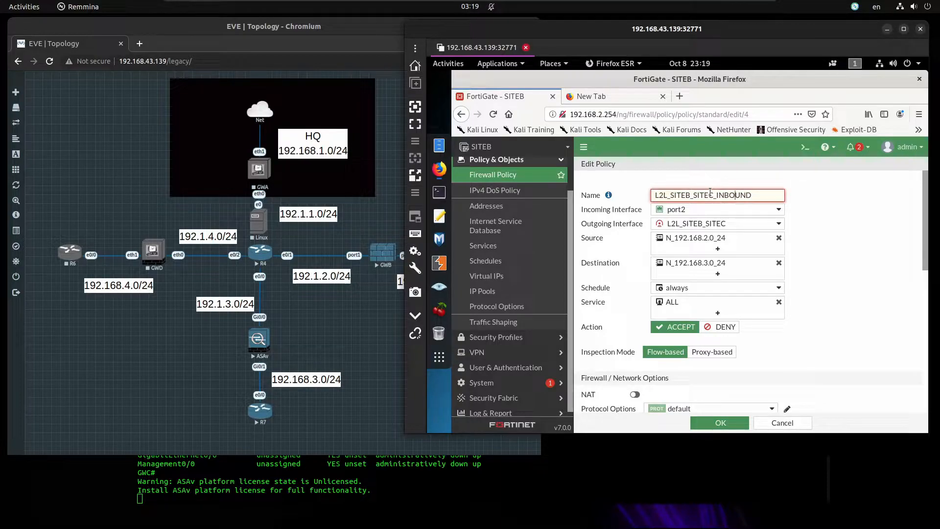
key(BackSpace)
key(BackSpace)
text(OUT)
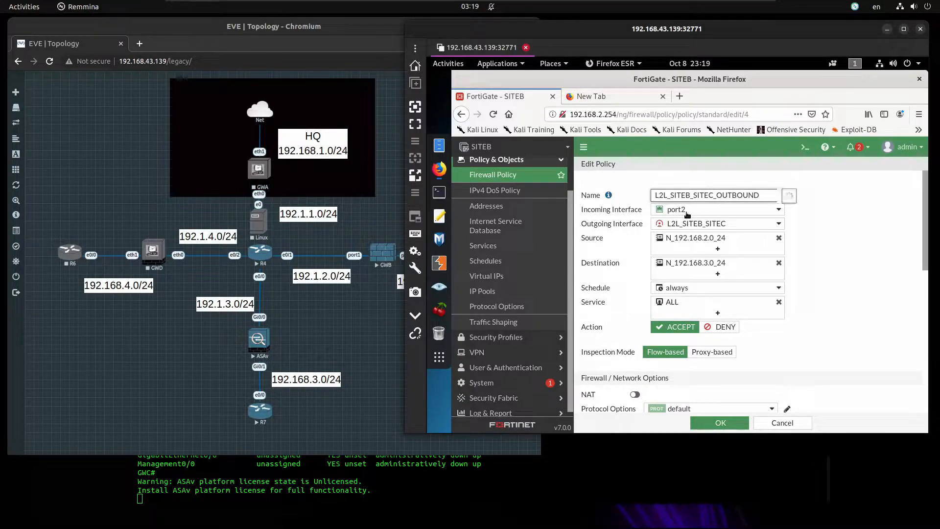
mouse_move(688, 213)
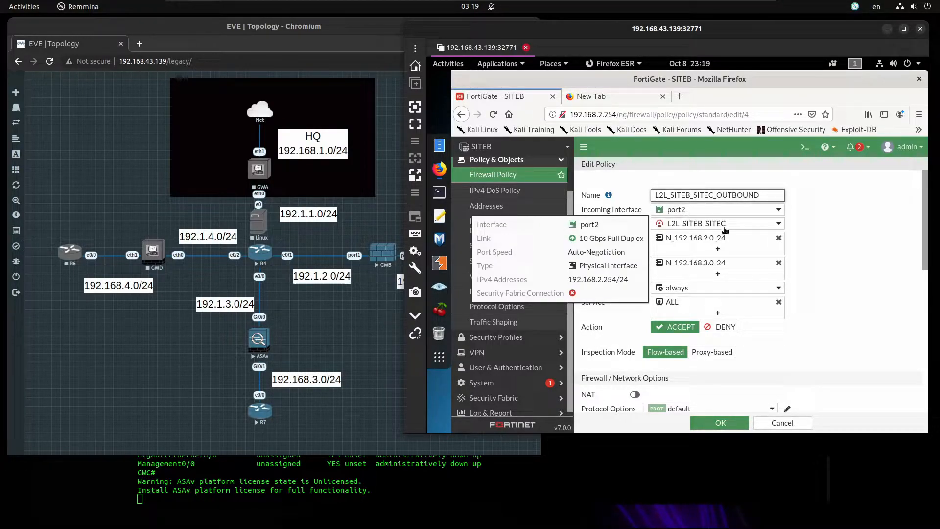
mouse_move(730, 227)
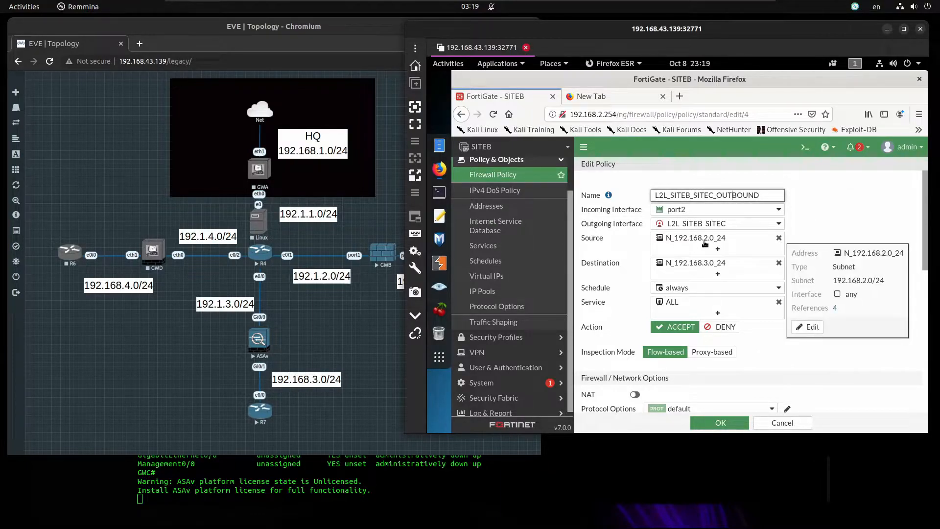
Clear the copied comment, enable the outbound policy, and save it
scroll(713, 266, down, 1)
scroll(713, 266, down, 3)
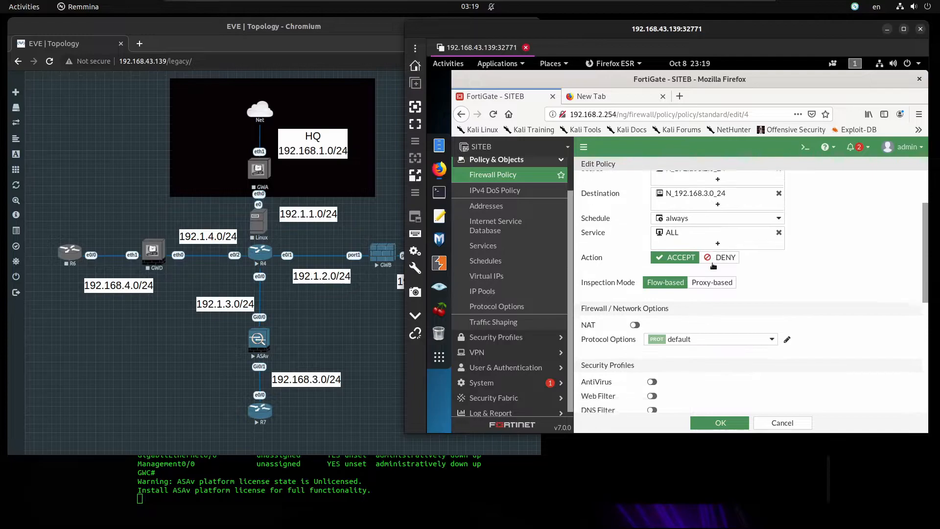
scroll(716, 254, down, 5)
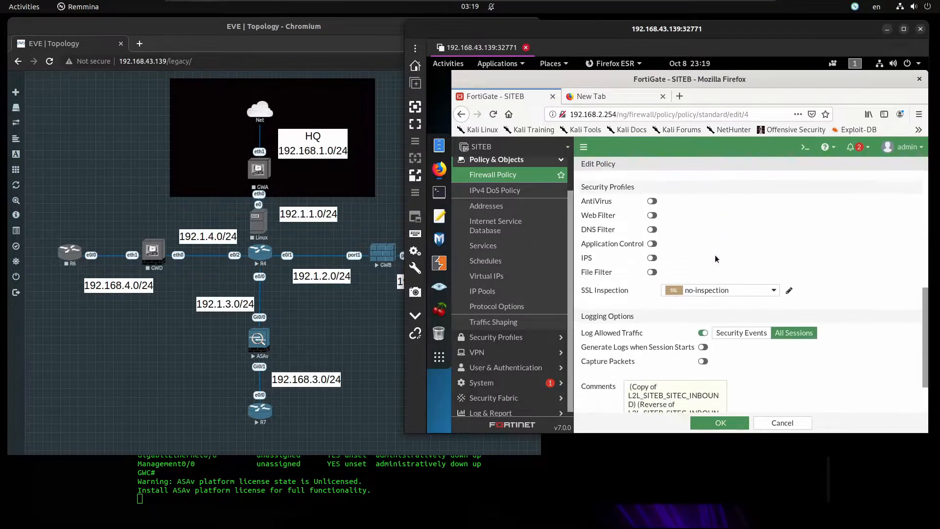
scroll(714, 364, down, 2)
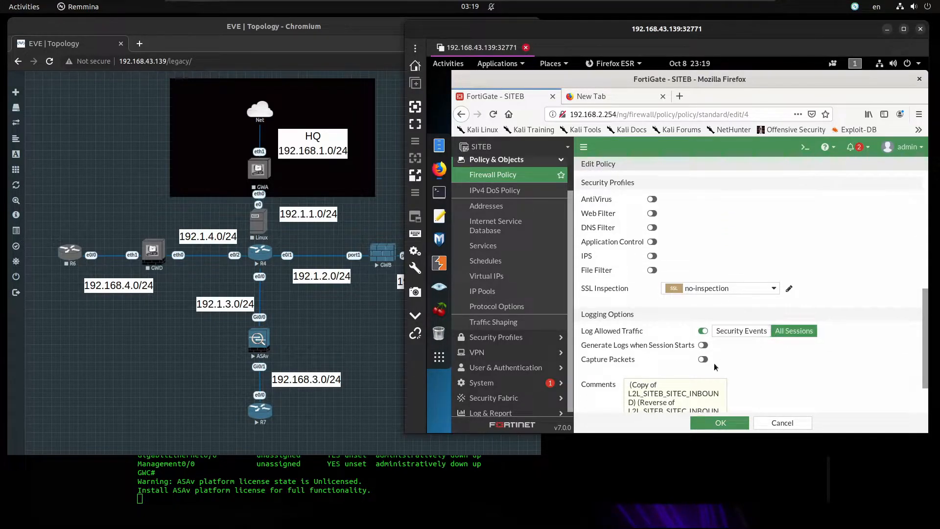
scroll(700, 362, up, 1)
triple_click(693, 361)
key(BackSpace)
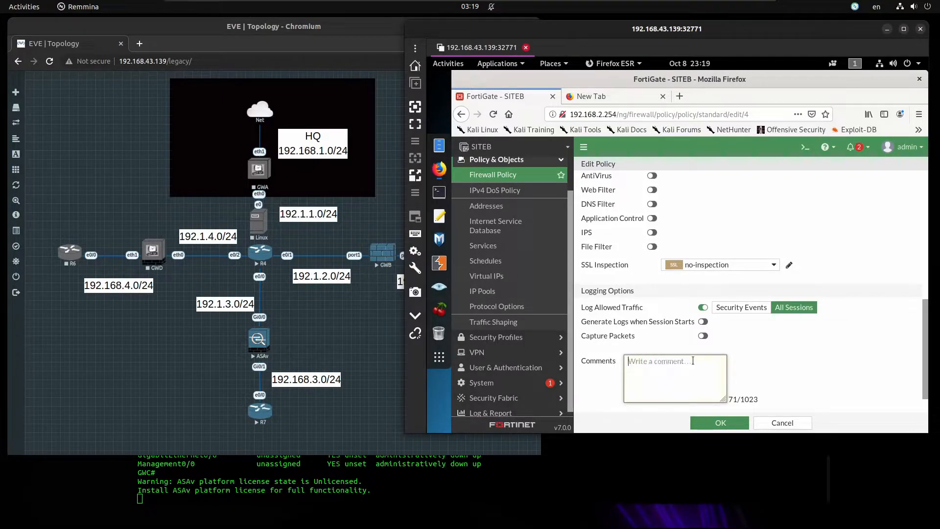
click(645, 394)
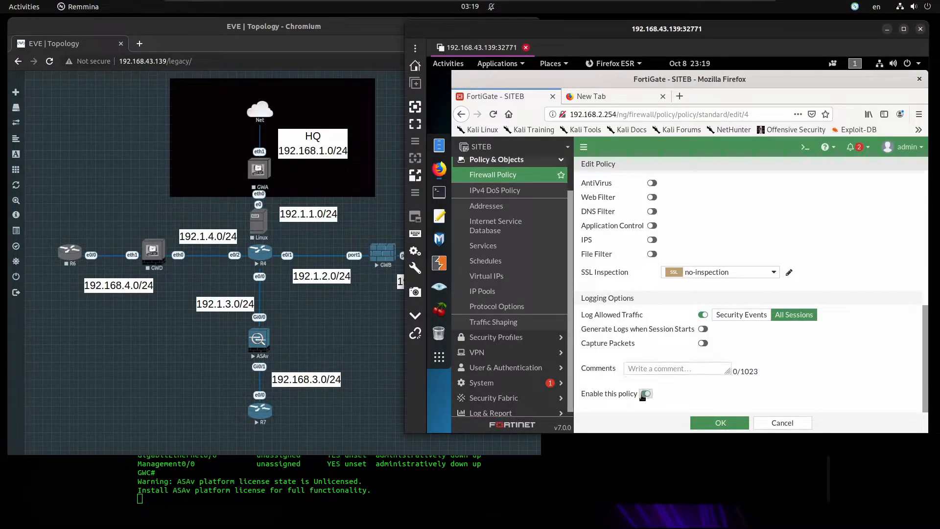
click(721, 424)
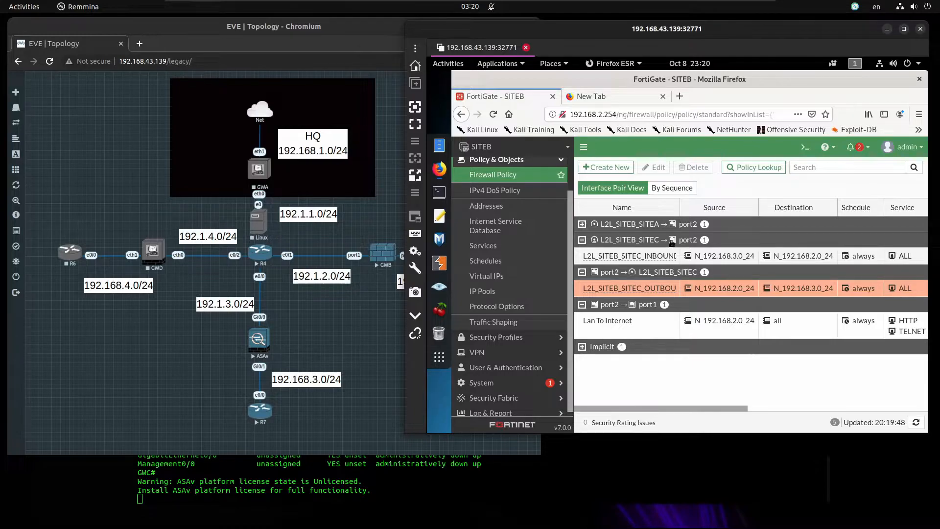
click(607, 458)
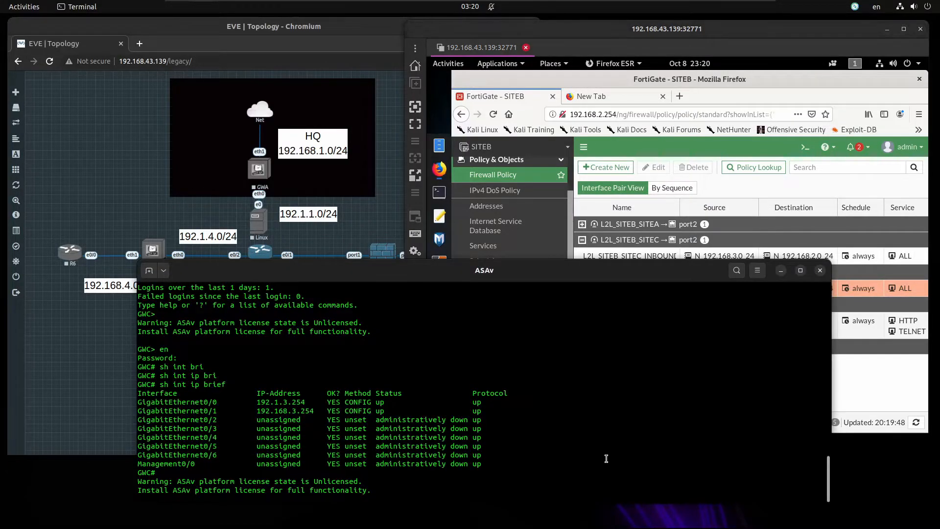
Enter ASAv configuration mode with config t and create crypto ikev1 policy 20
key(Return)
key(Return)
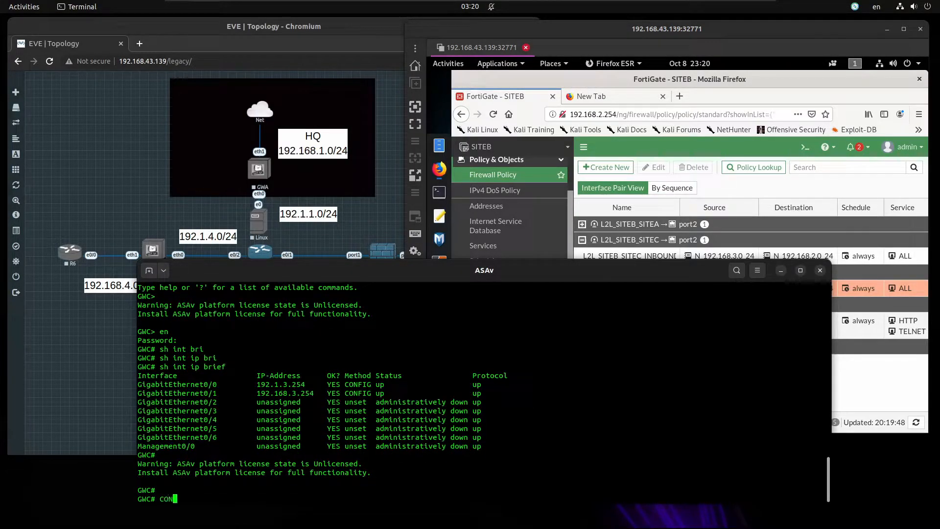
text(config t)
key(Return)
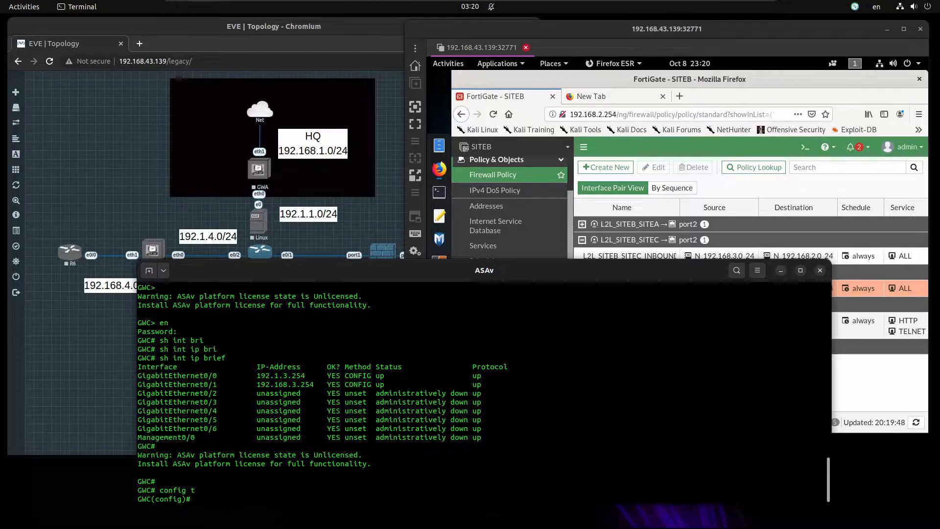
text(crypto ikev1 ena)
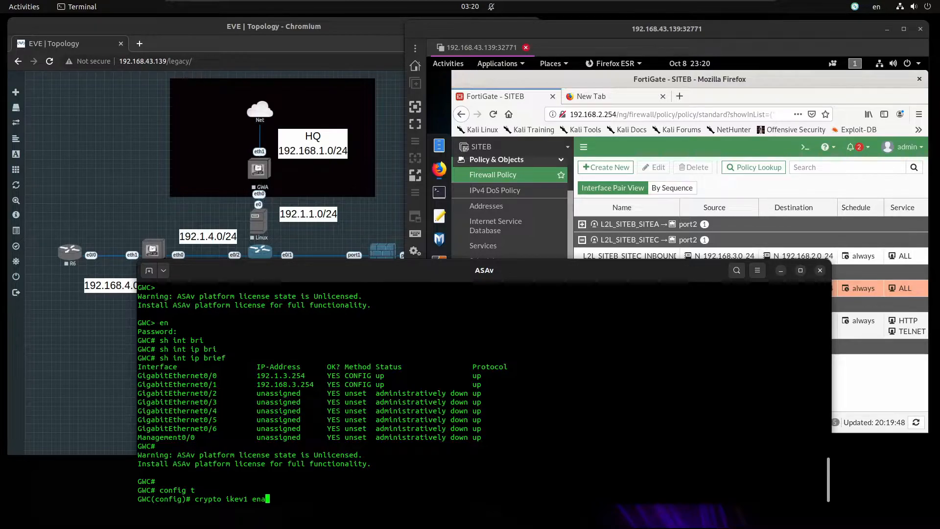
key(BackSpace)
key(BackSpace)
key(BackSpace)
text(policy)
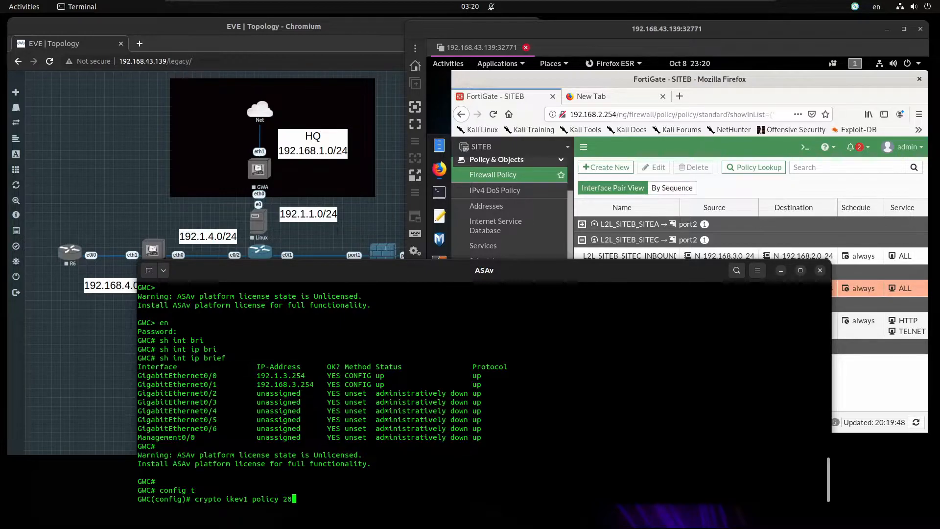
text( 20)
key(Return)
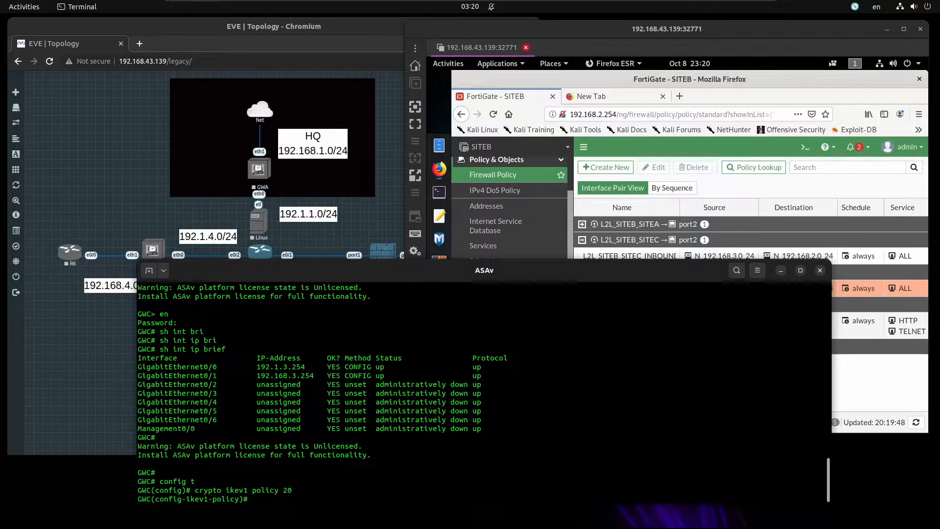
Set policy 20 to pre-share authentication, DES encryption, SHA hash and group 2
text(authe pre)
key(Return)
text(encr des)
key(Return)
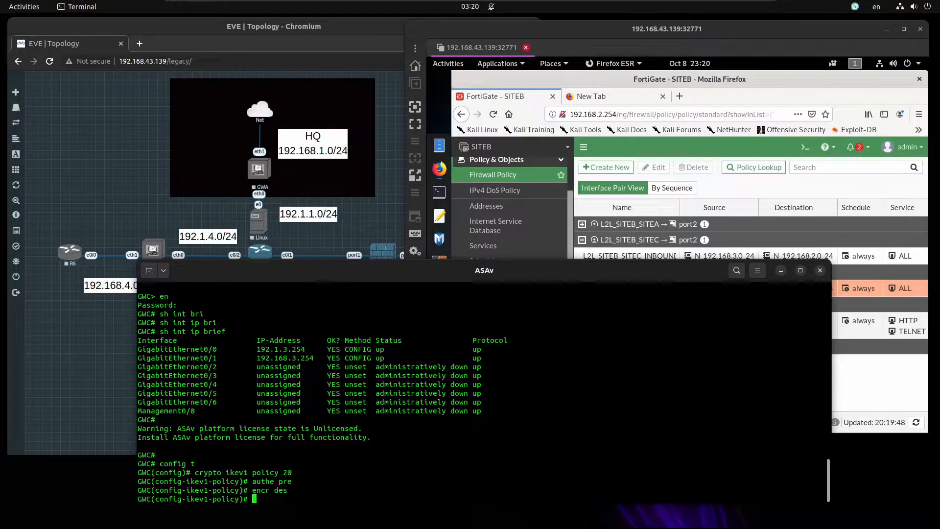
text(hash s)
key(BackSpace)
text(?)
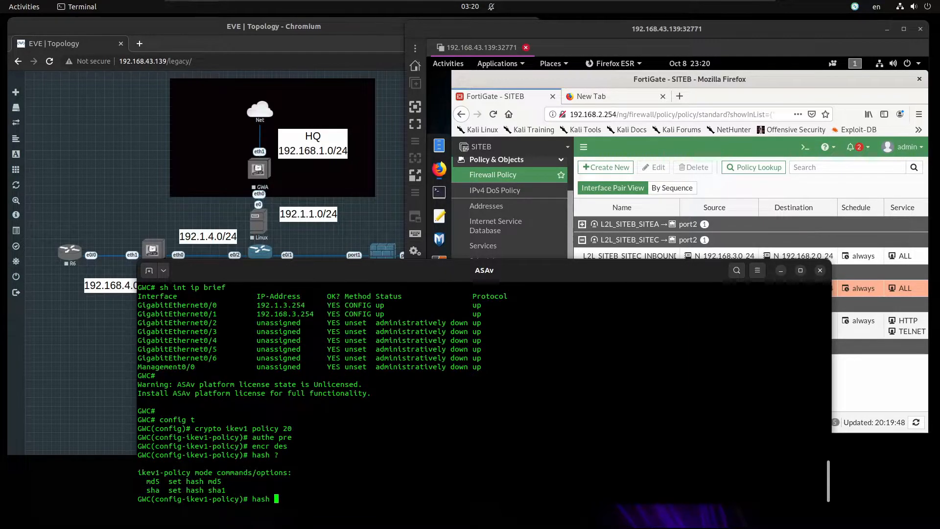
text(sha)
key(Return)
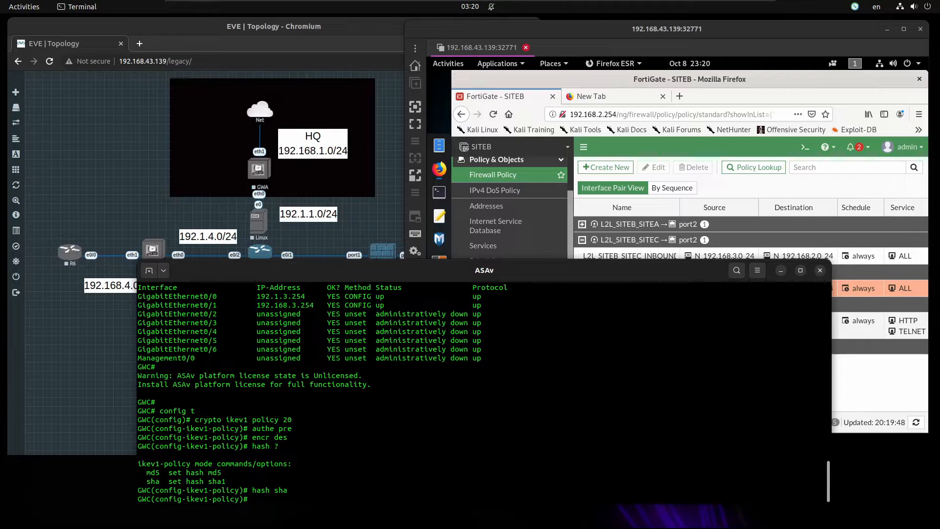
text(group ?)
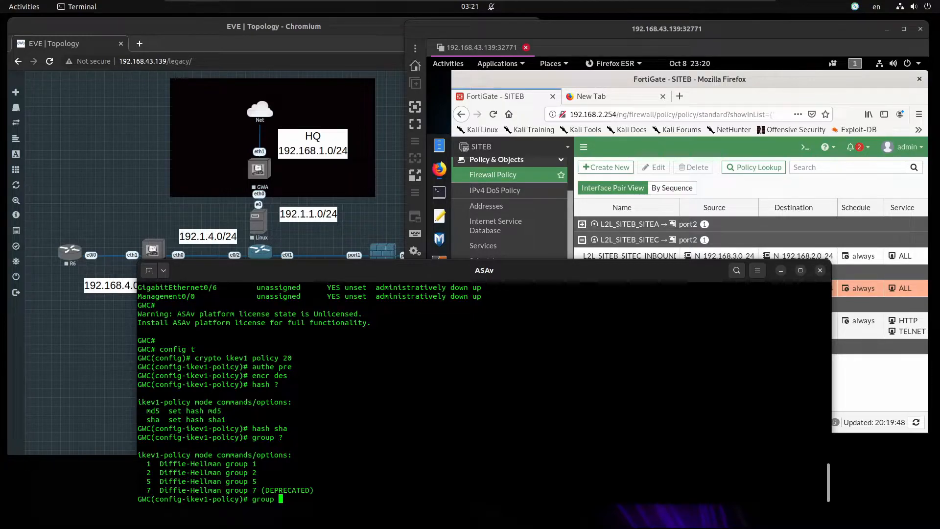
text(2)
key(Return)
Create tunnel-group 192.1.2.254 of type ipsec-l2l
text(exit)
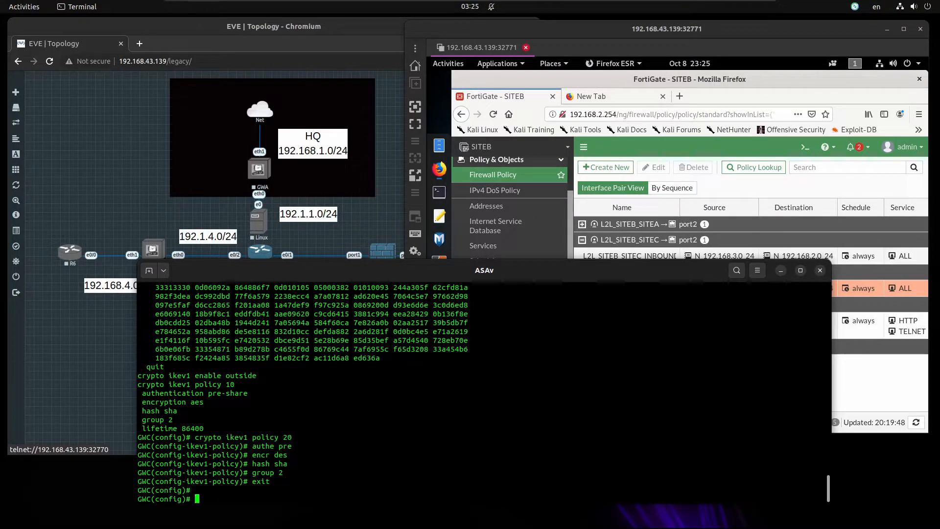
text(tunnel-group 192.1.2.254)
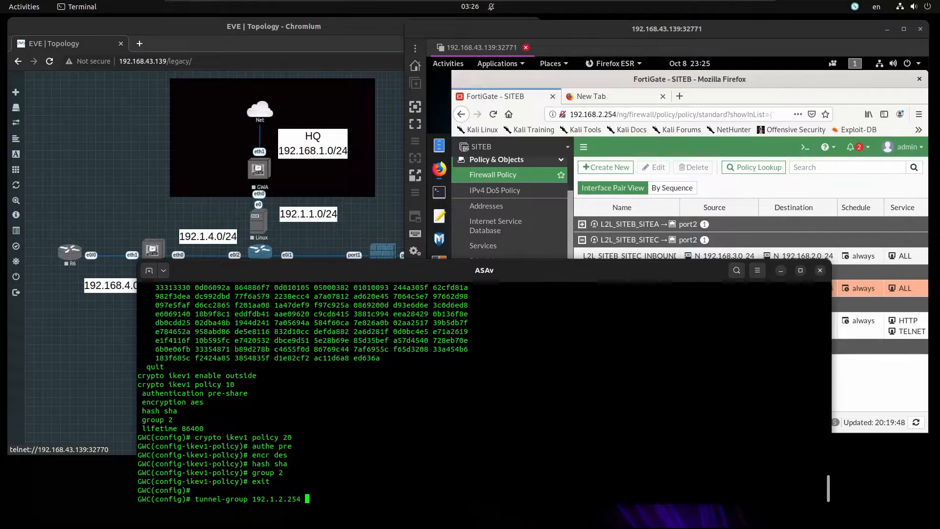
text( type ipsec-l2)
key(Tab)
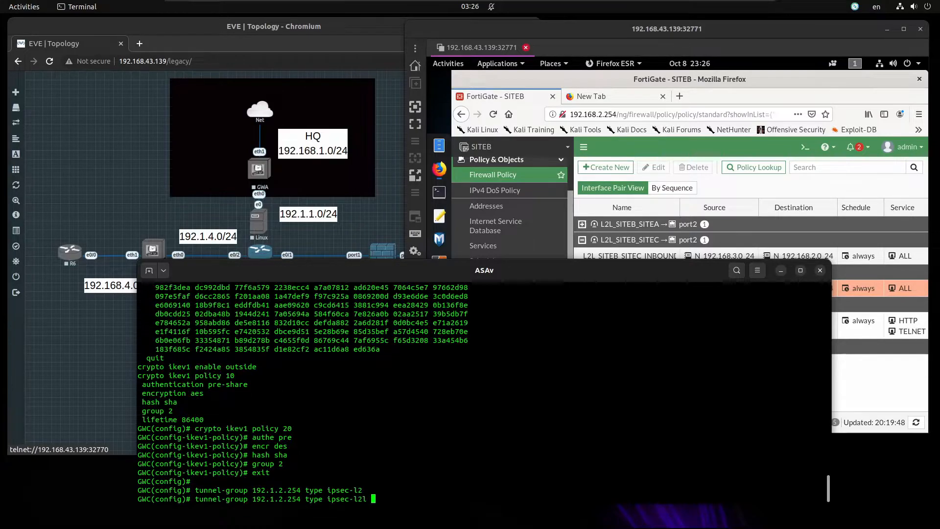
key(Return)
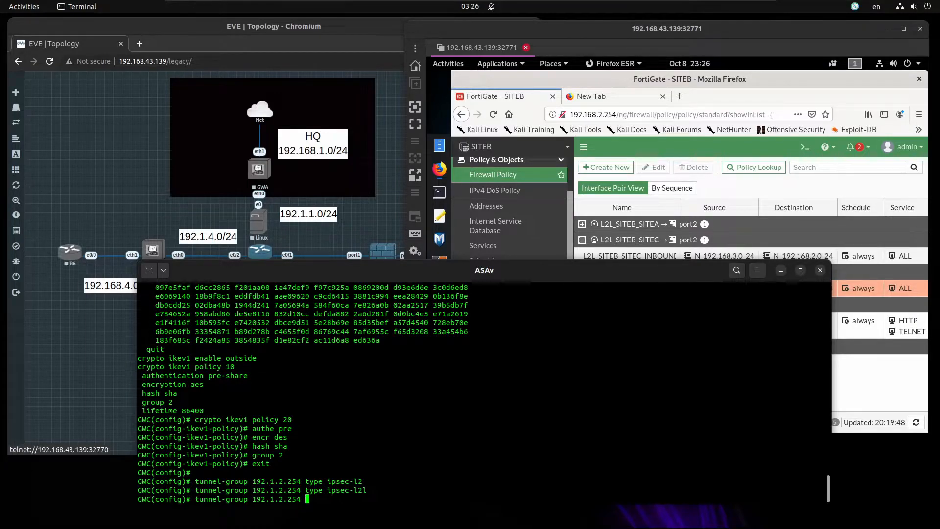
Set the tunnel group's IKEv1 pre-shared key, then list the running access-lists
key(Tab)
key(Return)
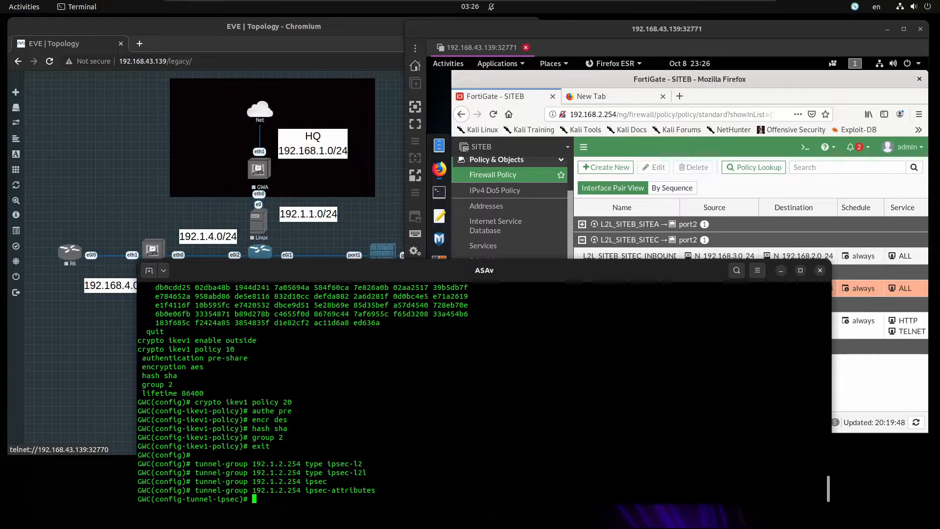
key(Tab)
key(Return)
key(Return)
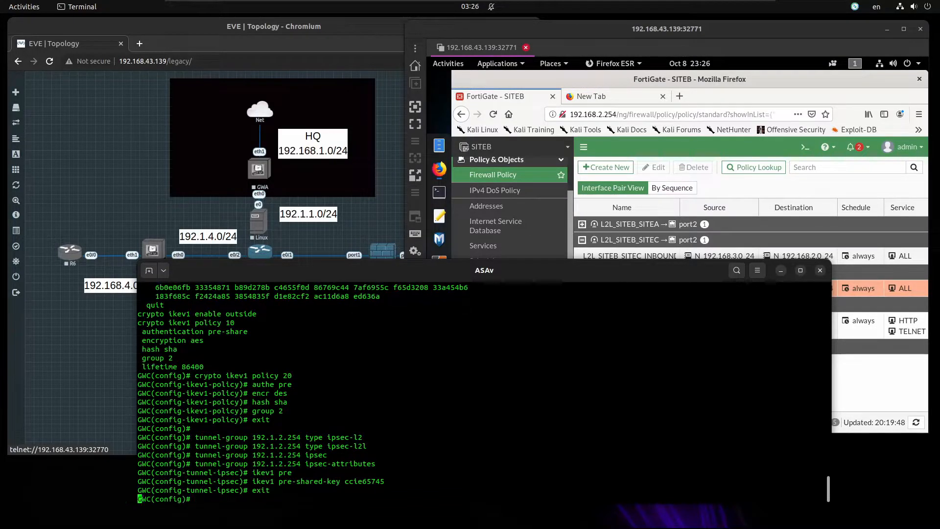
key(Return)
key(Return)
key(Return)
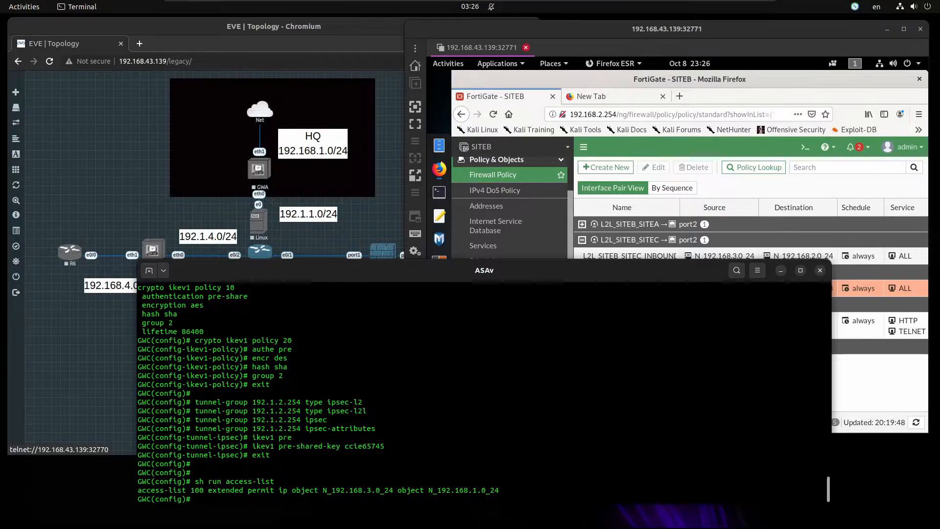
Create network object N_192.168.2.0_24 with subnet 192.168.2.0 255.255.255.0
text(access-list 101 exten permit ip)
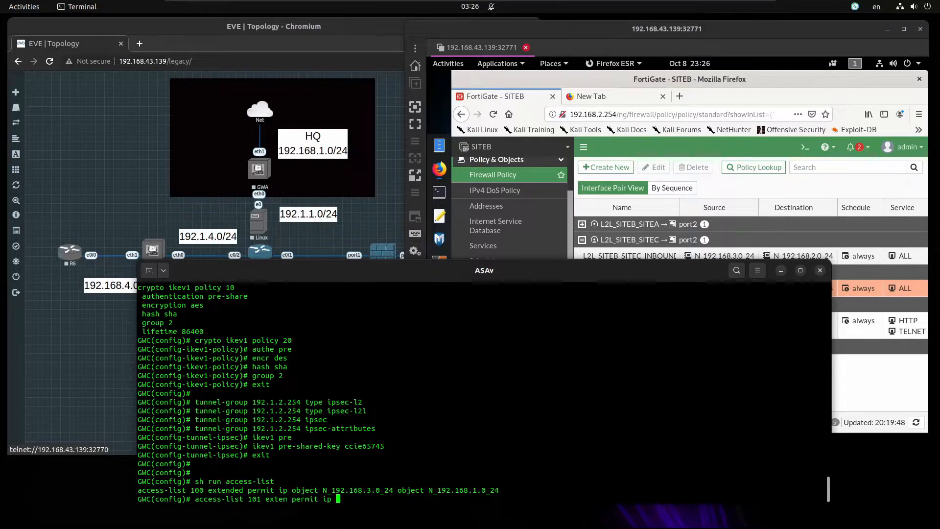
key(BackSpace)
key(BackSpace)
key(BackSpace)
key(BackSpace)
key(BackSpace)
key(BackSpace)
key(BackSpace)
key(BackSpace)
key(BackSpace)
key(BackSpace)
key(BackSpace)
key(BackSpace)
key(BackSpace)
key(BackSpace)
key(BackSpace)
key(BackSpace)
key(BackSpace)
key(BackSpace)
key(BackSpace)
key(BackSpace)
key(BackSpace)
key(BackSpace)
key(BackSpace)
key(BackSpace)
key(BackSpace)
text(object net)
key(Tab)
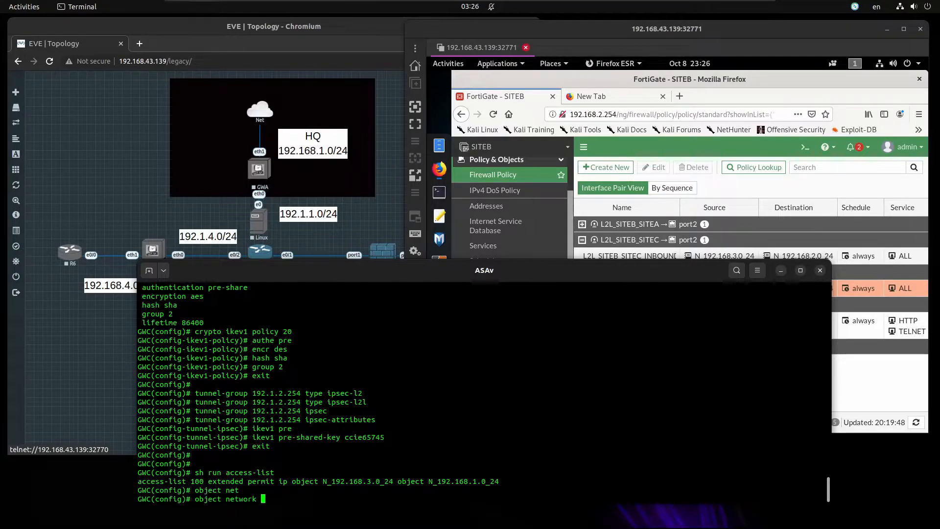
text(N_192.168.2.0_24)
key(Return)
text(subnet 192.168.2.0 255.255.255.0)
key(Return)
text(exit)
key(Return)
key(Return)
Add access-list 101 extended permit ip from object N_192.168.3.0_24 to N_192.168.2.0_24
text(acce)
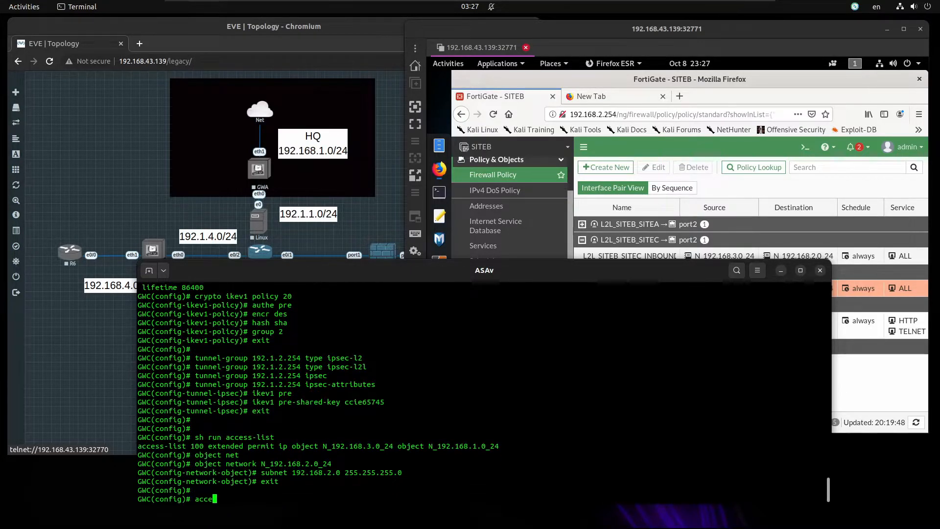
text(ss-list 101 ex permit ip )
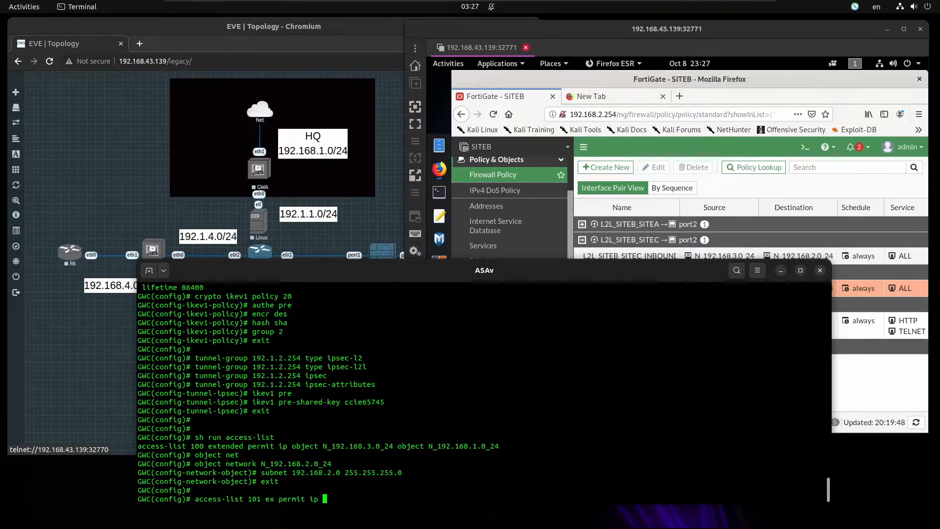
text(objh)
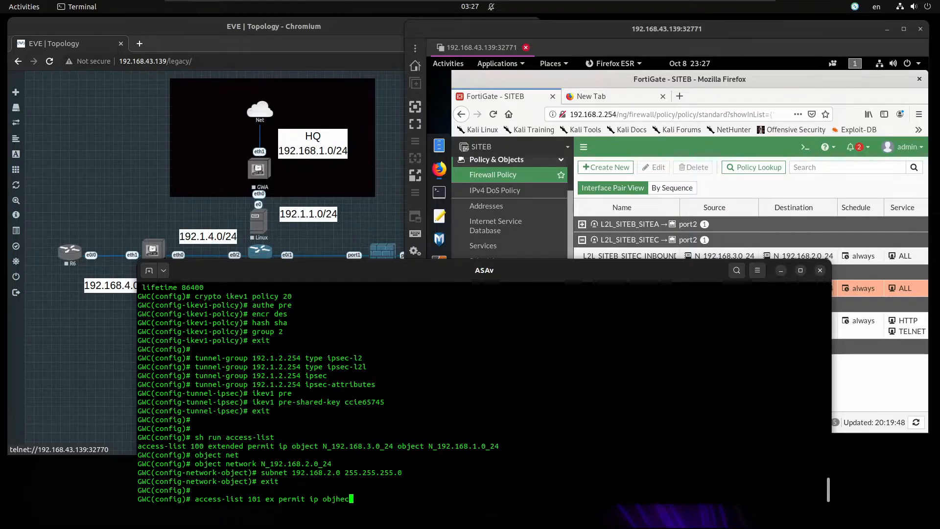
key(BackSpace)
text(ect N_192.168.3.)
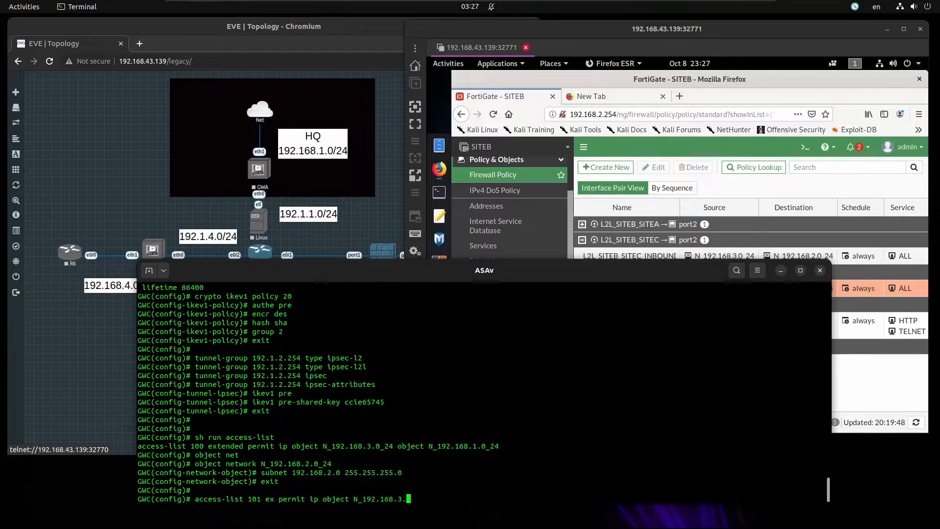
text(0_24 o)
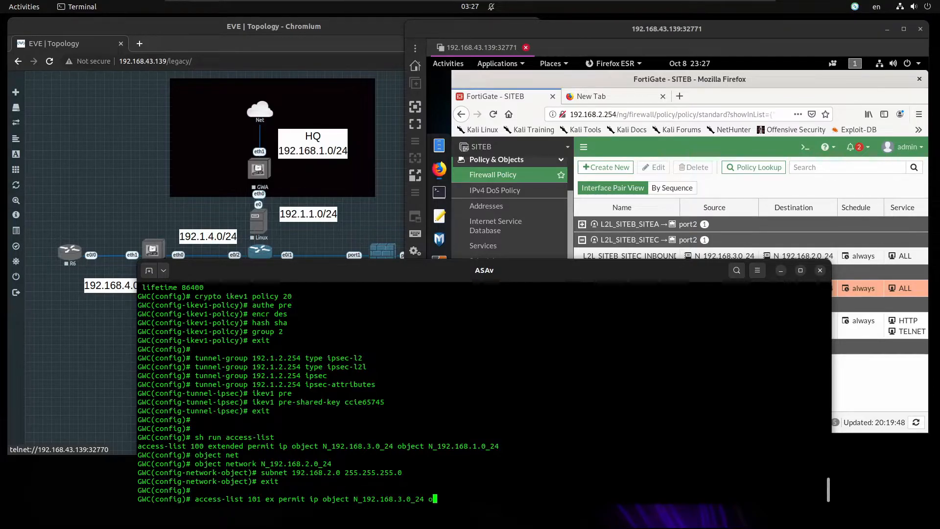
text(bject N_192.168.)
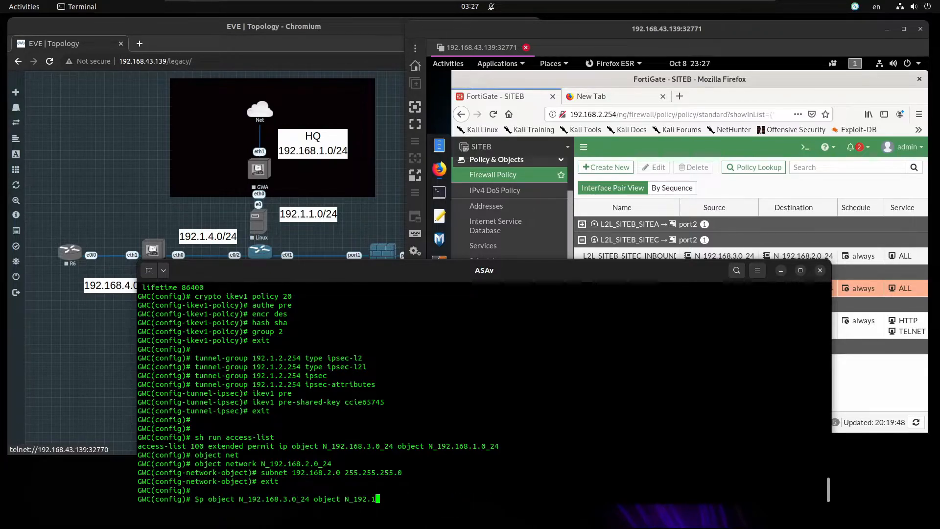
text(2.0_24)
key(Return)
key(Return)
key(Return)
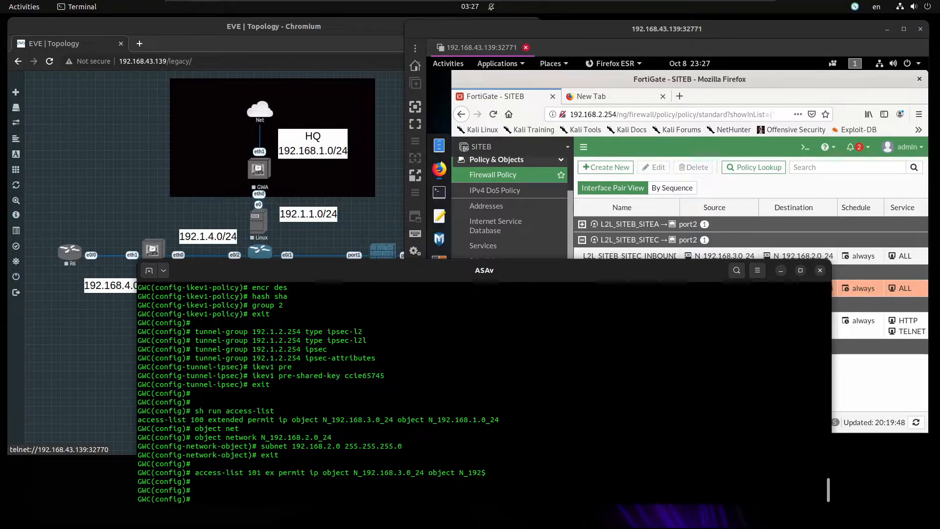
Add nat (inside,outside) static exemption N_192.168.3.0_24 to N_192.168.2.0_24 with no-proxy-arp route-lookup, checking sh run nat
text(sh run nat)
key(Return)
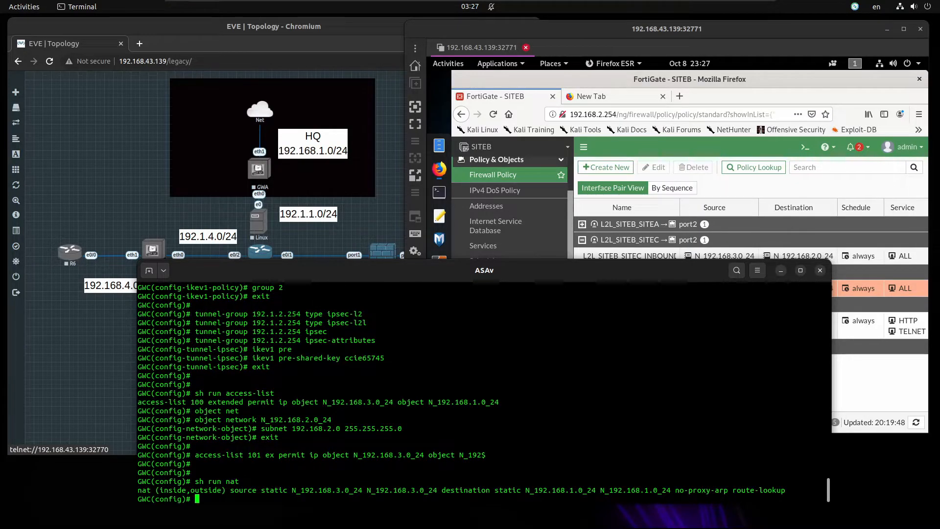
text(nat (inside,outsi)
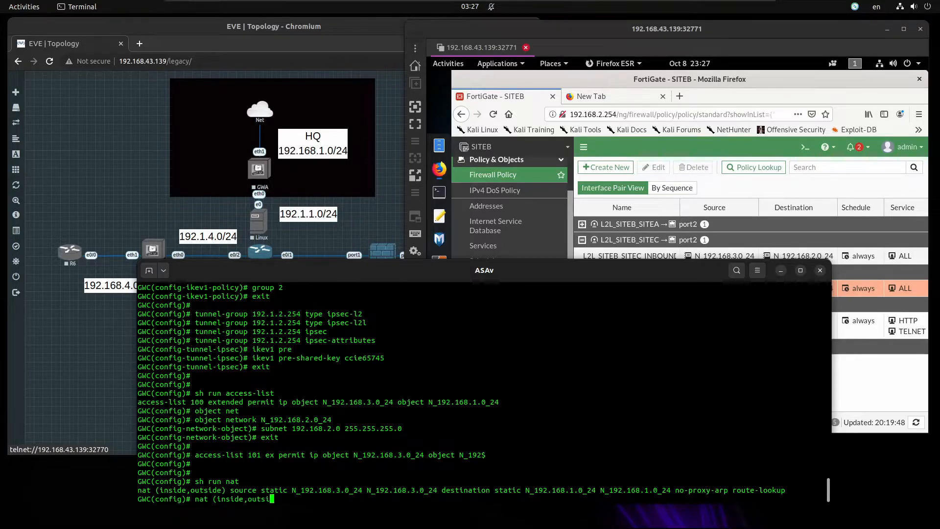
text(de) sour)
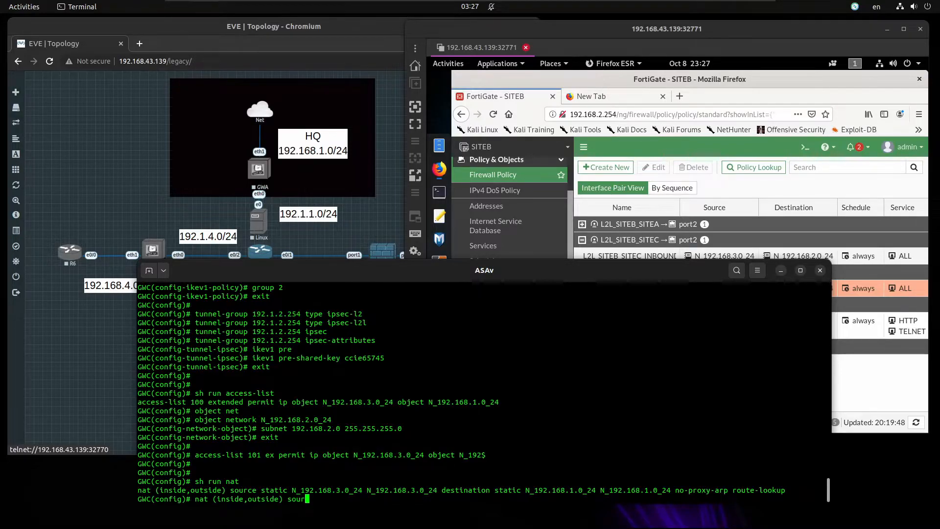
text(tatoic )
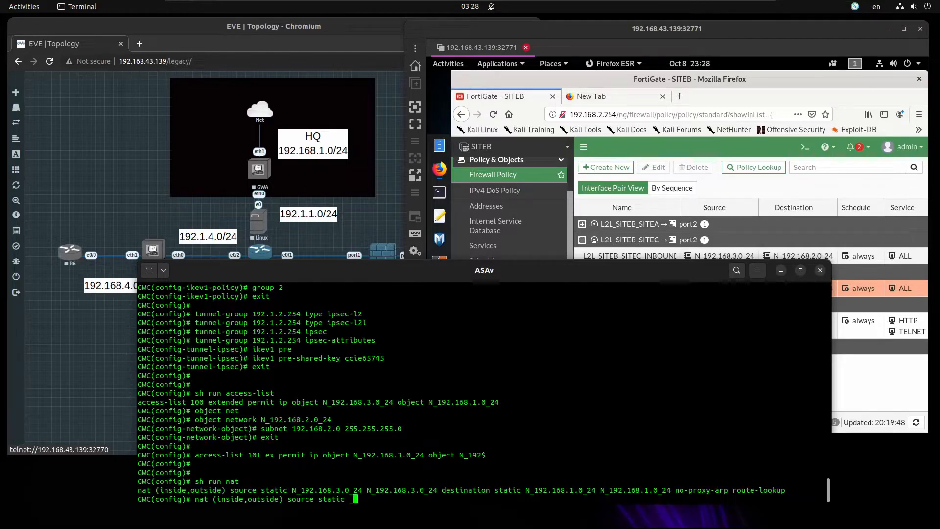
text(N_192.168.3.0_24 )
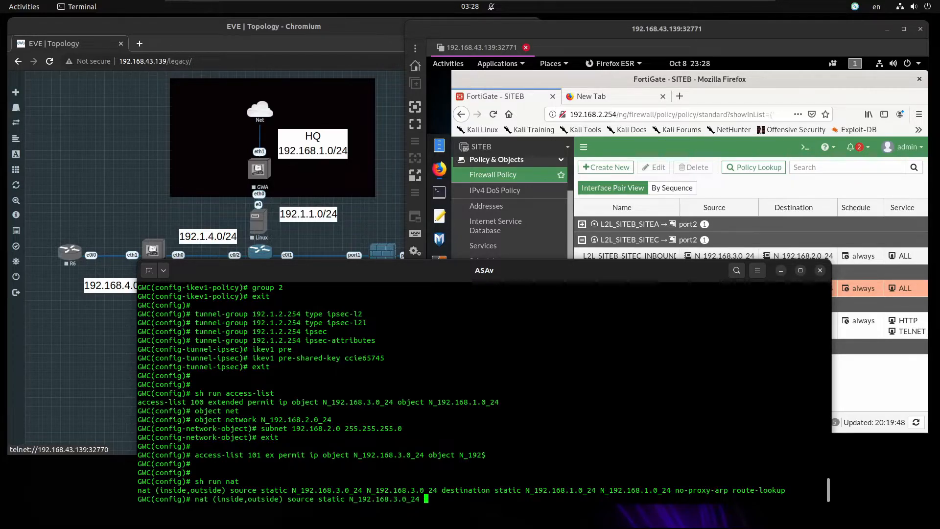
text(N)
text(_19)
text(168.3)
text(0_24 des)
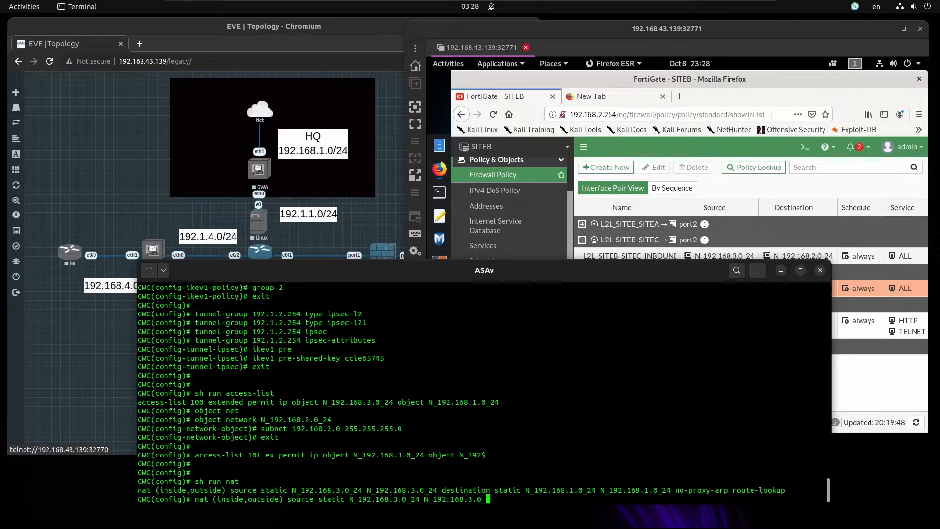
text(tination static)
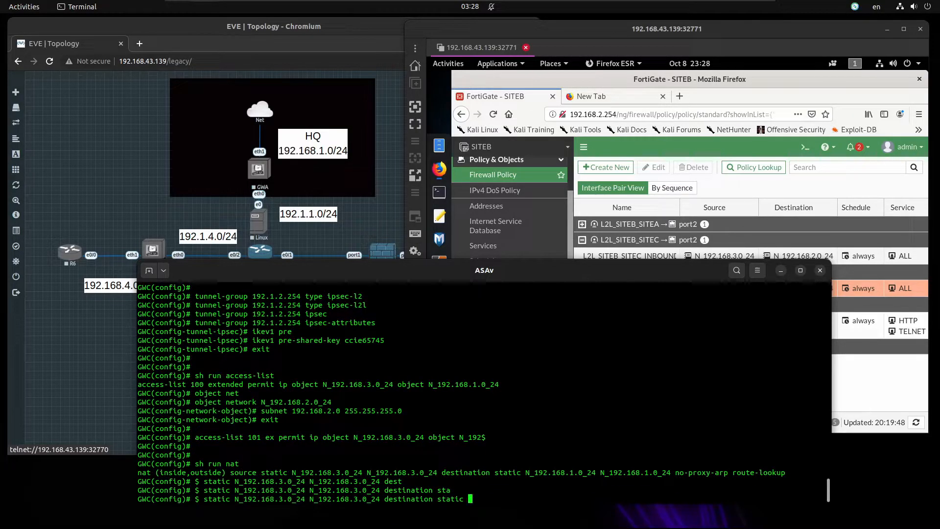
text( N_192.1)
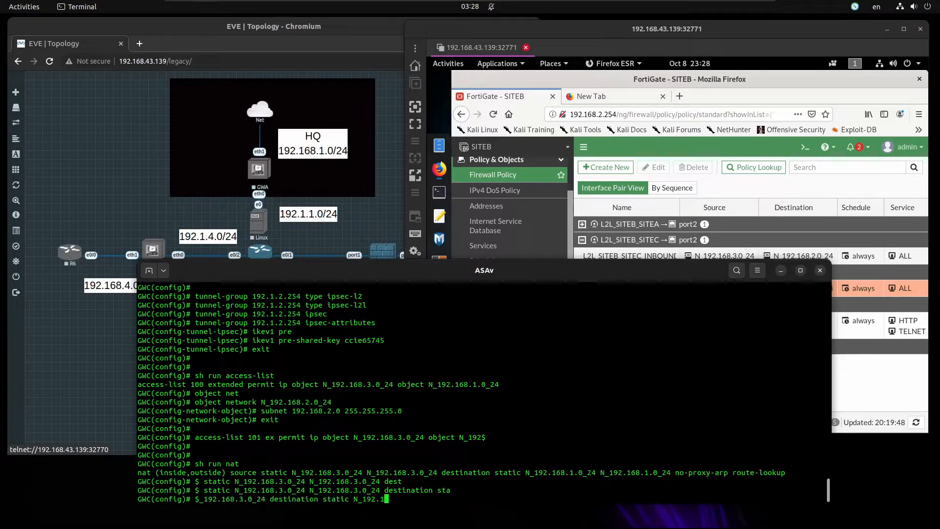
text(68.2.0_24 N_192.168.2.0-_24 no-pro)
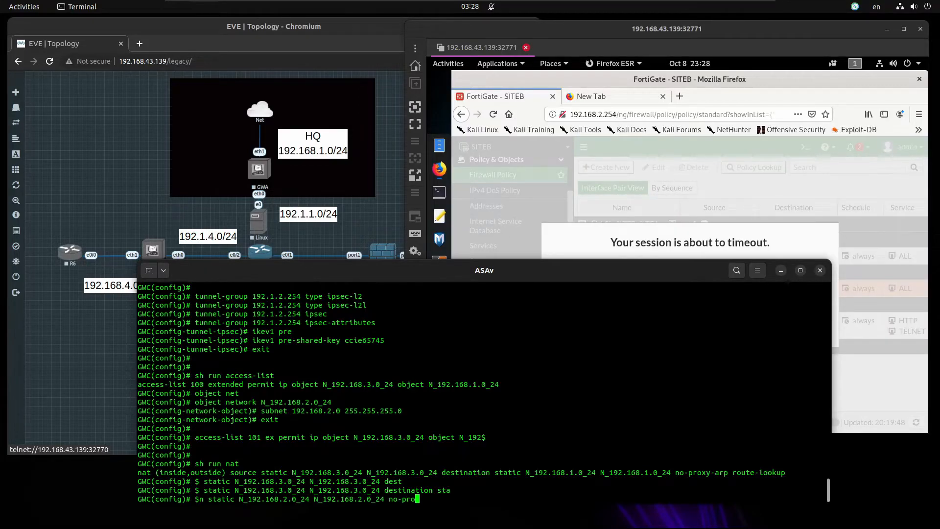
key(Tab)
text(rou)
key(Tab)
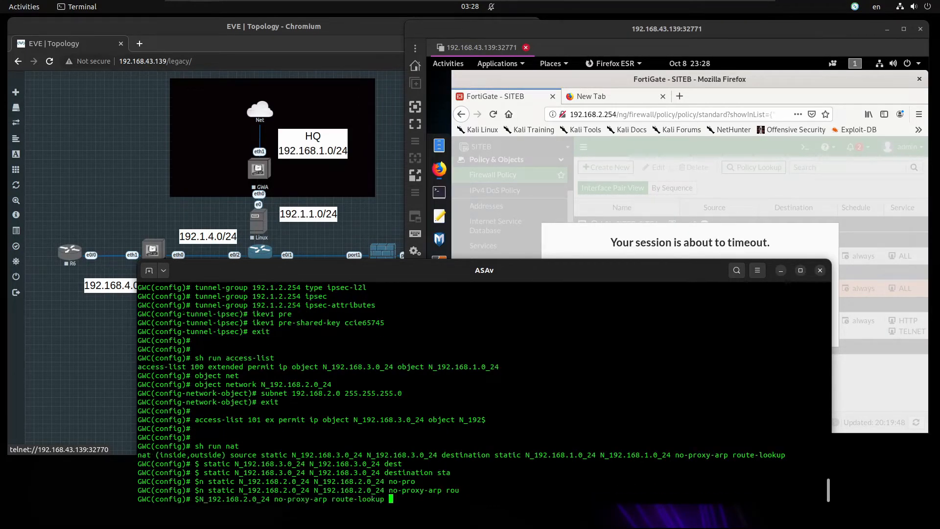
key(Return)
key(Return)
key(Return)
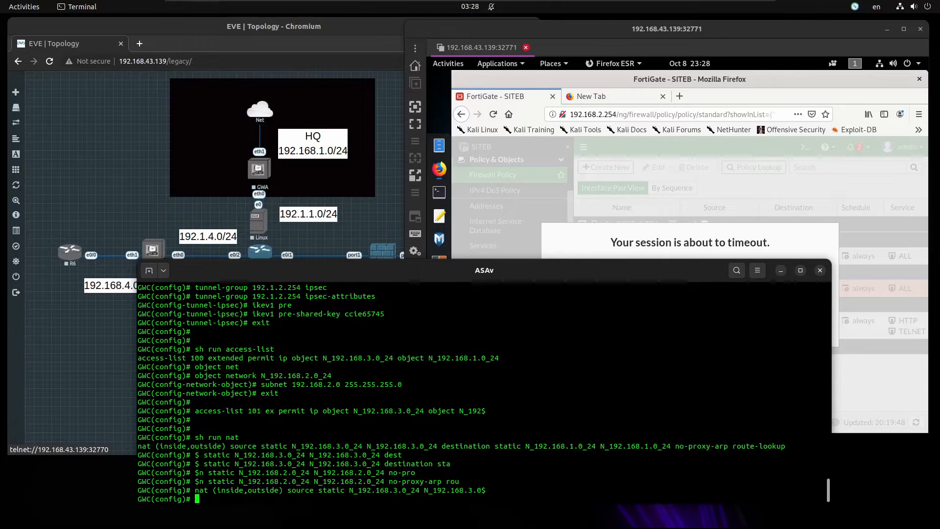
text(sh run nat)
key(Return)
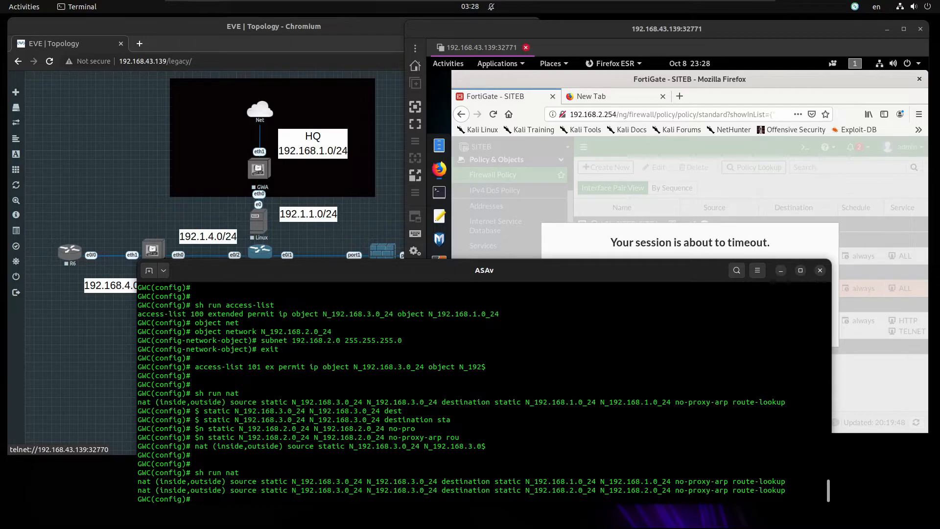
key(Return)
key(Return)
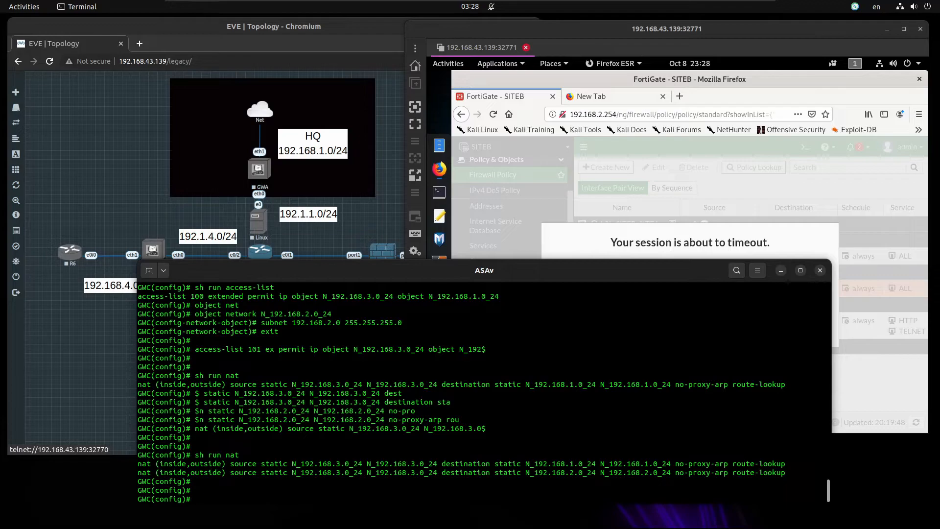
Create crypto ipsec ikev1 transform-set TS_L2L_SITEC_SITEB with esp-des and esp-sha-hmac
text(crypto ipsec ikev1 transform-set)
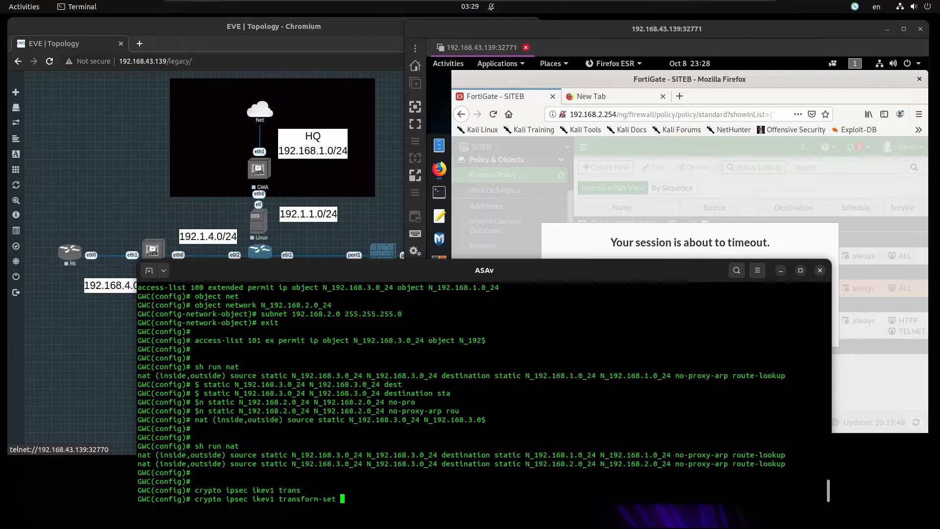
key(Tab)
text(TS_L2L)
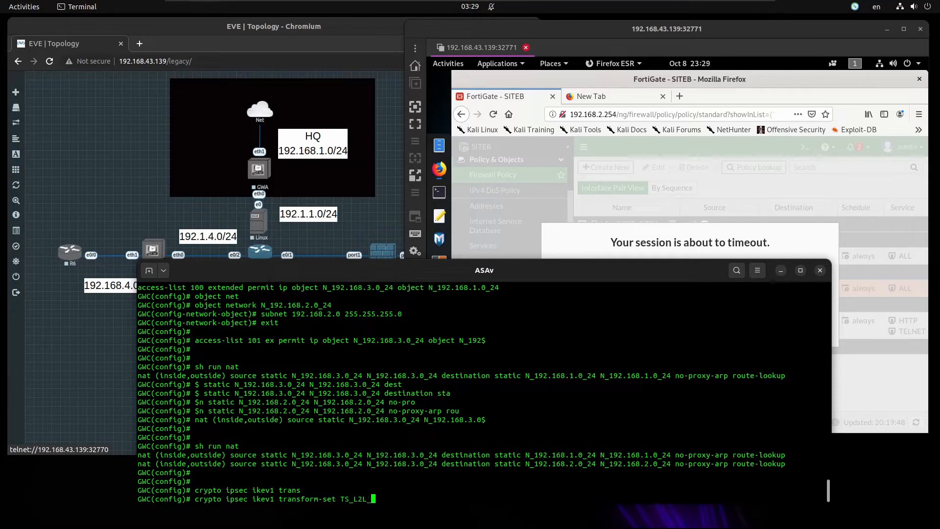
text(_SITEC_SITE)
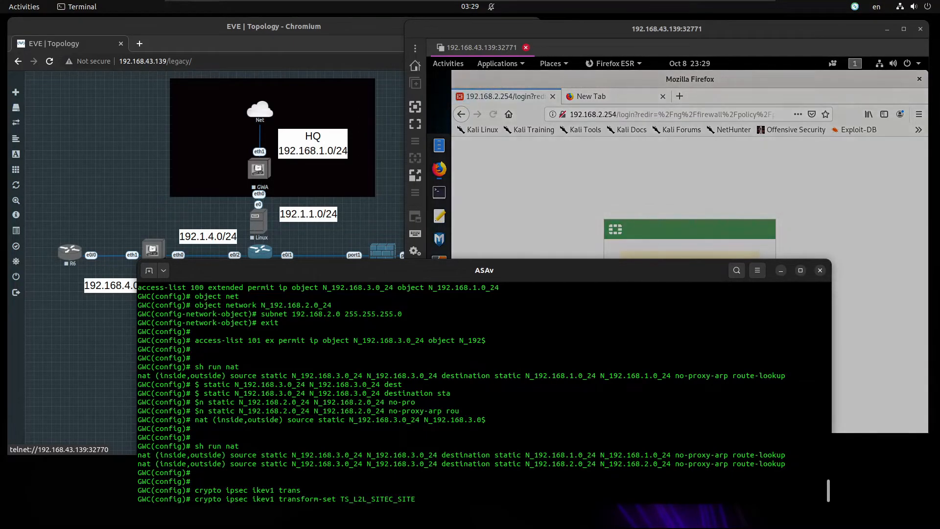
text(B)
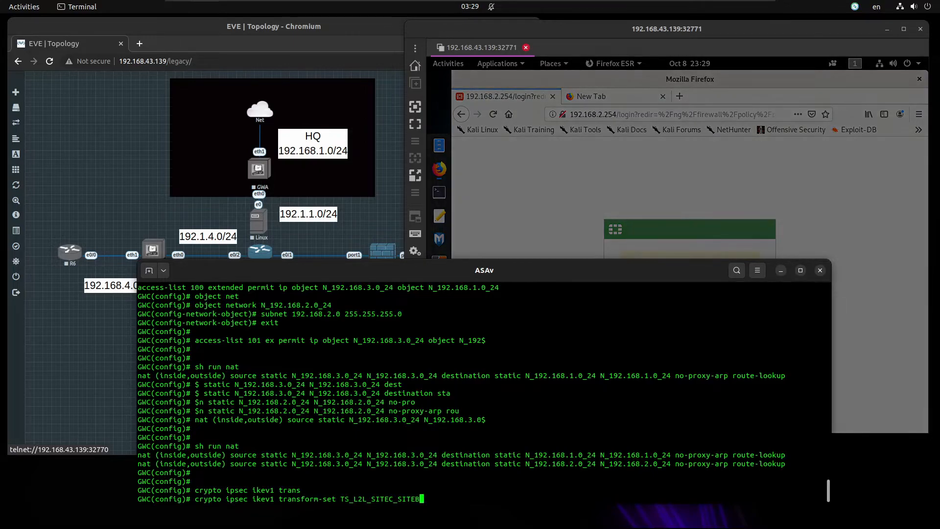
text( es)
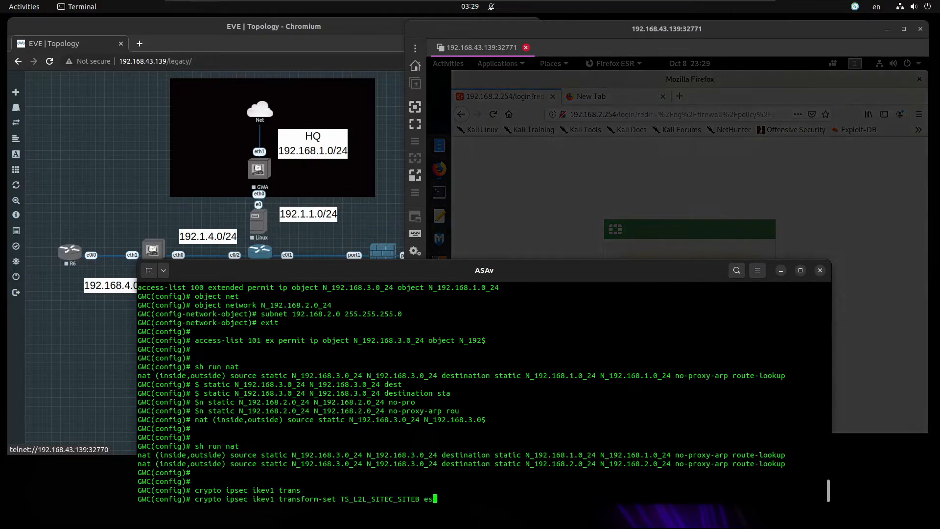
text(p-)
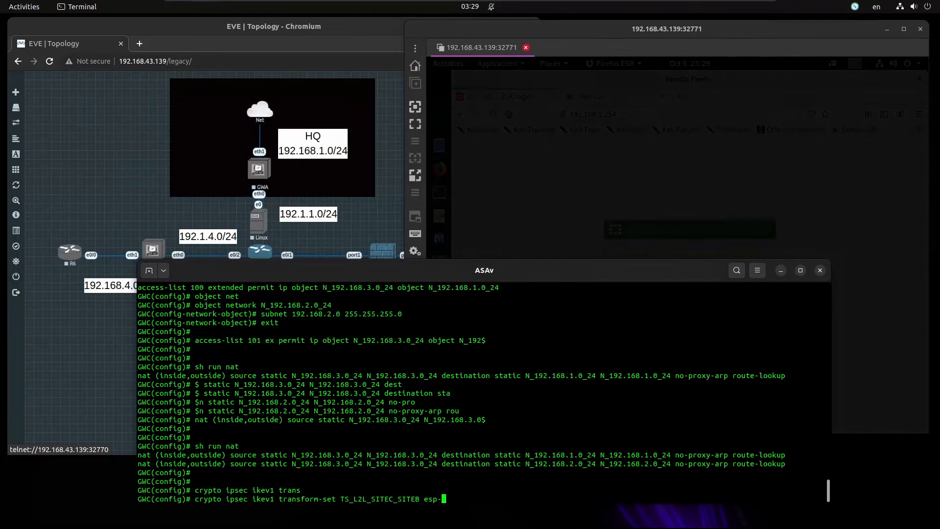
text(?)
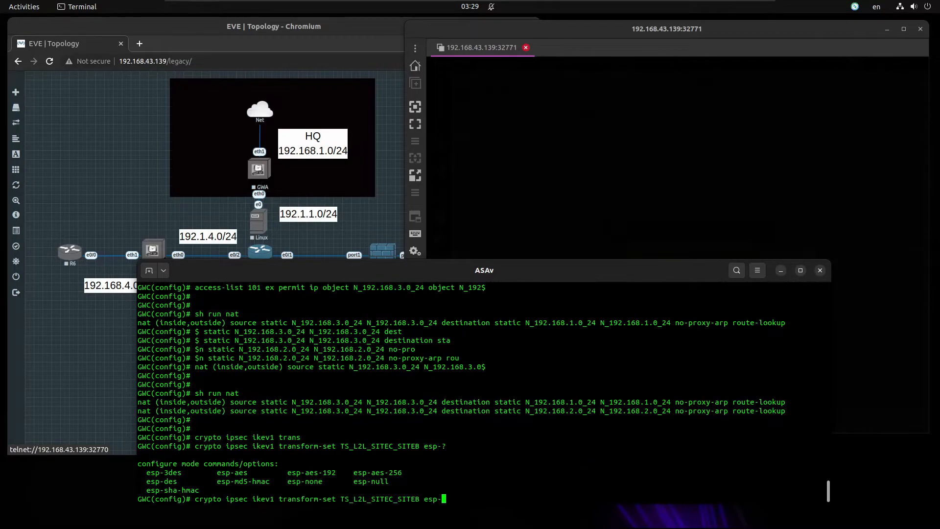
text(des esp-?)
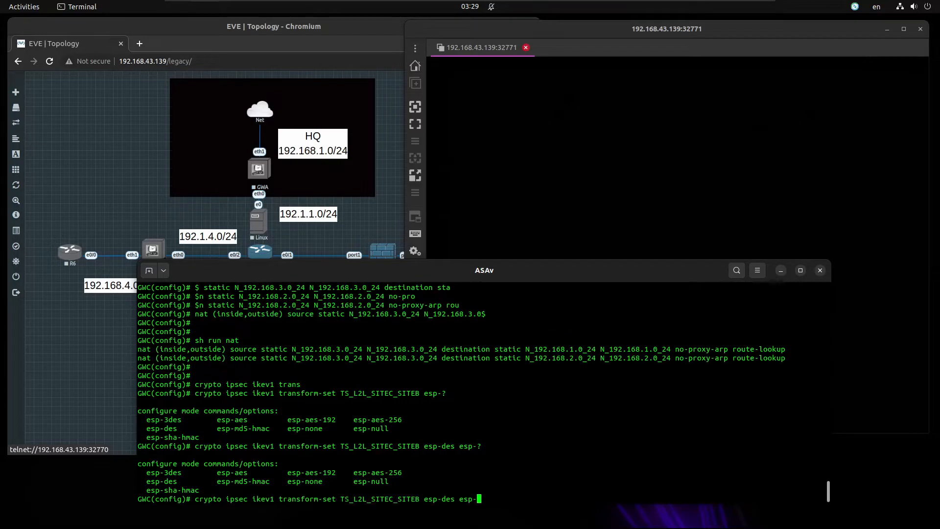
text(sha)
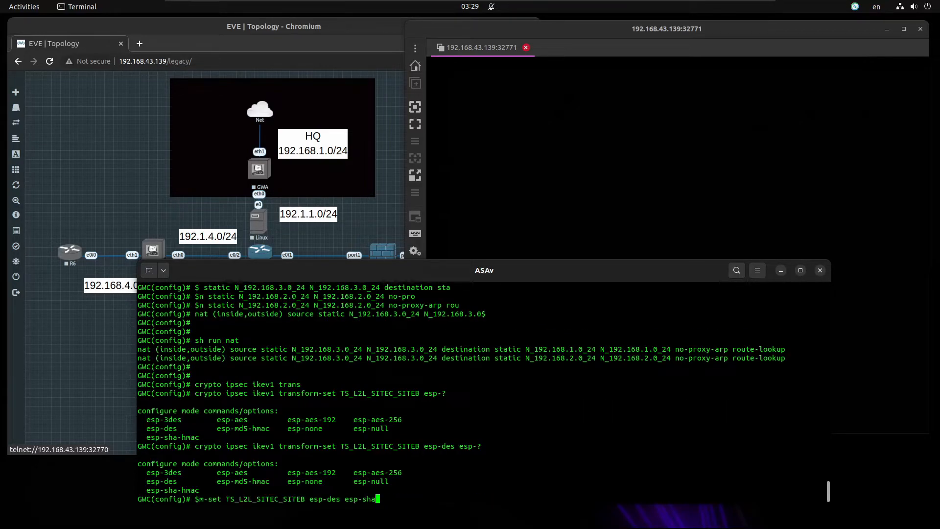
text(-hmac)
key(Return)
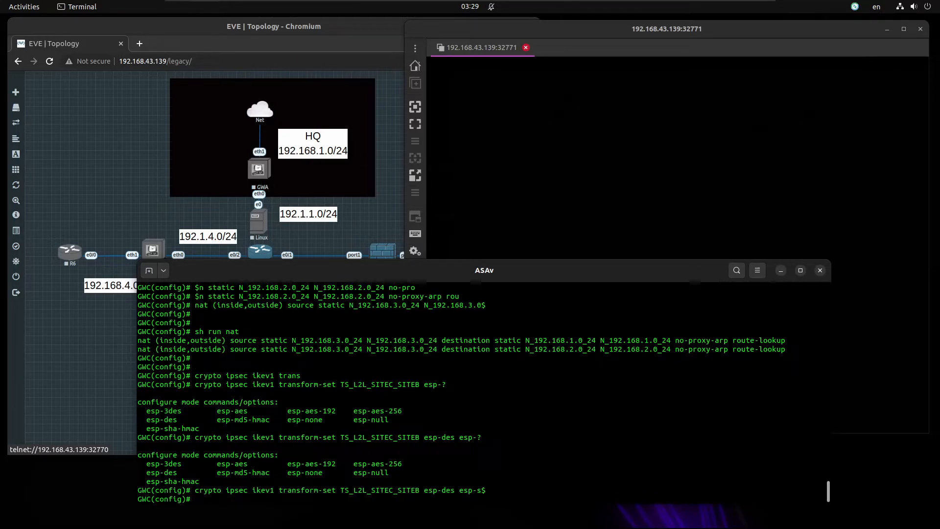
key(Return)
key(Return)
key(Return)
text(crypto map C)
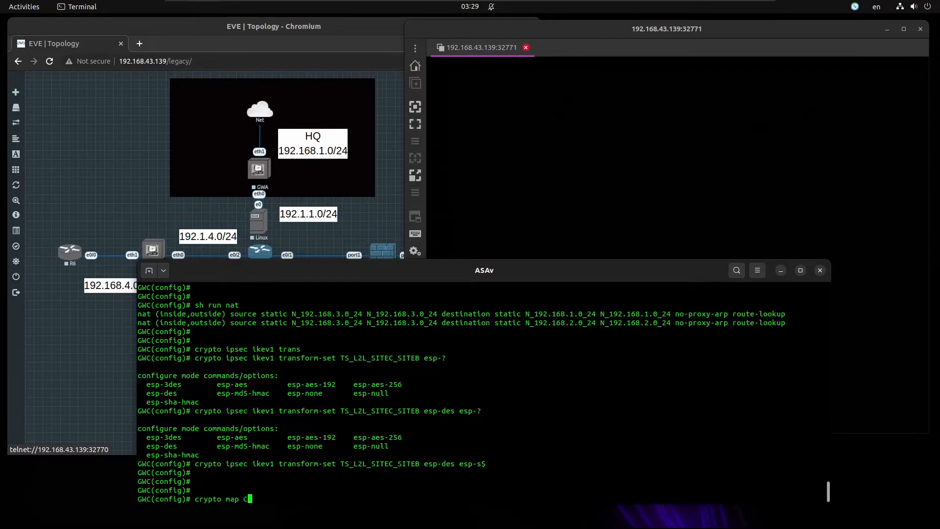
text(MAP_L2L)
Create crypto map CMAP_SITEC_SITEB 20 matching address 101 with peer 192.1.2.254
key(BackSpace)
key(BackSpace)
text(SITEB)
text(C_SITE)
key(Right)
text(20 match a)
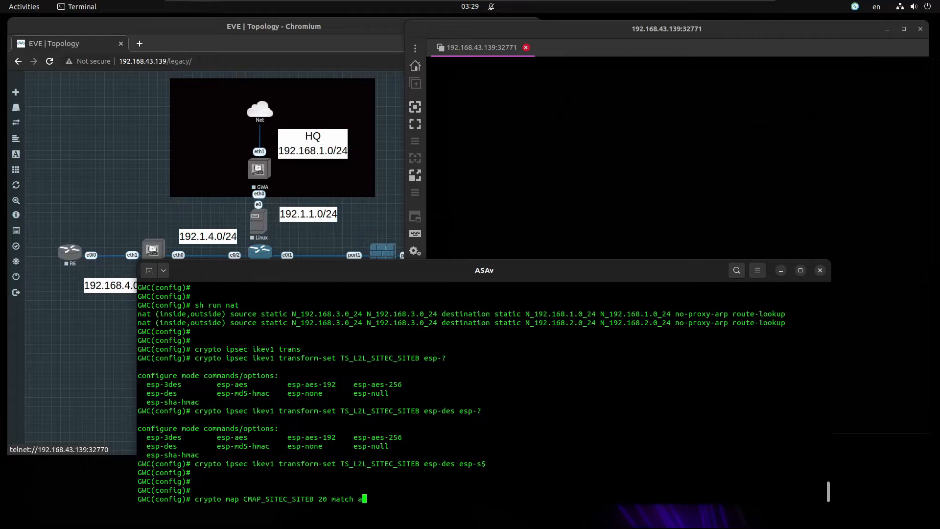
text(dd 101)
key(Return)
key(Up)
key(BackSpace)
key(BackSpace)
key(BackSpace)
key(BackSpace)
key(BackSpace)
key(BackSpace)
key(BackSpace)
key(BackSpace)
key(BackSpace)
key(BackSpace)
key(BackSpace)
key(BackSpace)
key(BackSpace)
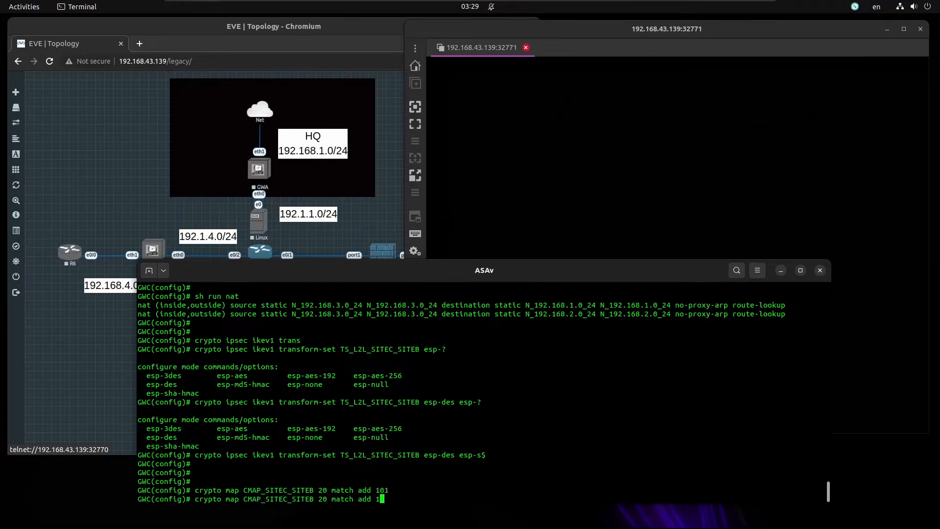
text(set peer 192.1.2.254)
key(Return)
Attach transform set TS_L2L_SITEC_SITEB to entry 20 and bind CMAP_SITEC_SITEB to interface outside
key(Up)
key(BackSpace)
key(BackSpace)
key(BackSpace)
key(BackSpace)
key(BackSpace)
key(BackSpace)
key(BackSpace)
key(BackSpace)
key(BackSpace)
key(BackSpace)
key(BackSpace)
key(BackSpace)
key(BackSpace)
key(BackSpace)
key(BackSpace)
key(BackSpace)
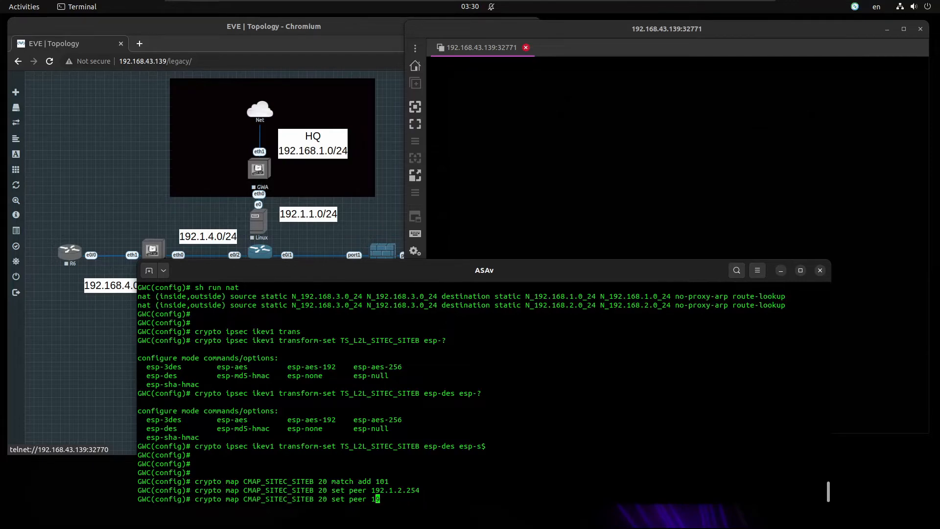
text(ikev1 trans)
key(Tab)
text(TS_L2L)
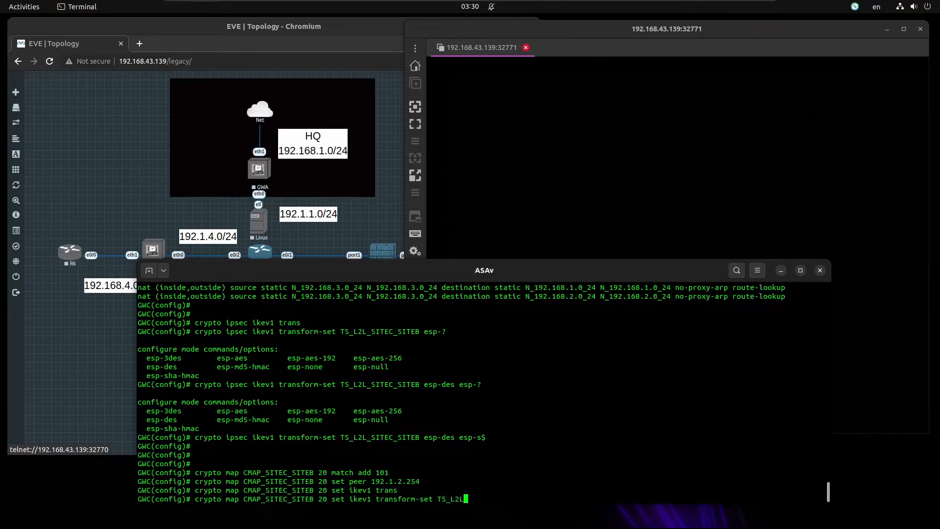
text(_SITEC_SITEBV)
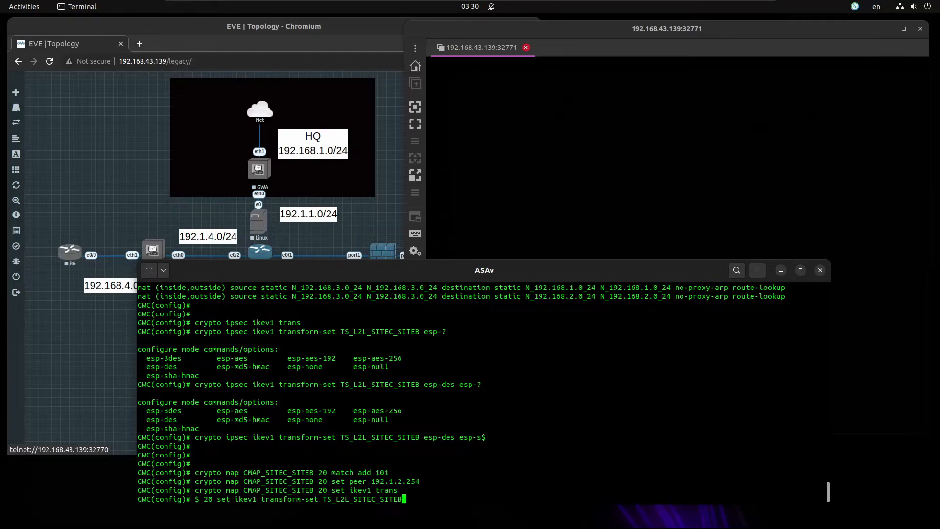
key(Return)
key(Return)
text(set)
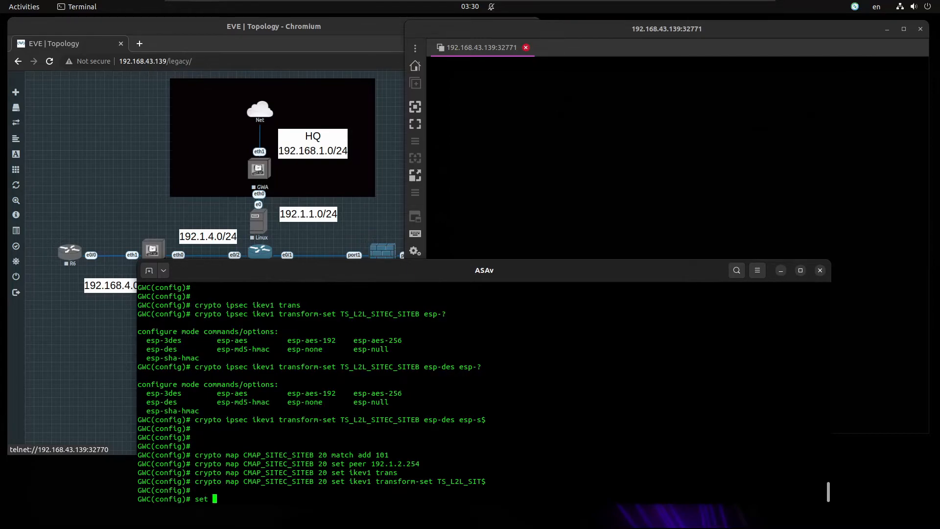
key(BackSpace)
key(BackSpace)
key(BackSpace)
key(BackSpace)
key(Up)
key(BackSpace)
key(BackSpace)
key(BackSpace)
key(BackSpace)
key(BackSpace)
key(BackSpace)
key(BackSpace)
key(BackSpace)
key(BackSpace)
key(BackSpace)
key(BackSpace)
key(BackSpace)
key(BackSpace)
key(BackSpace)
key(BackSpace)
key(BackSpace)
key(BackSpace)
key(BackSpace)
key(BackSpace)
key(BackSpace)
key(BackSpace)
key(BackSpace)
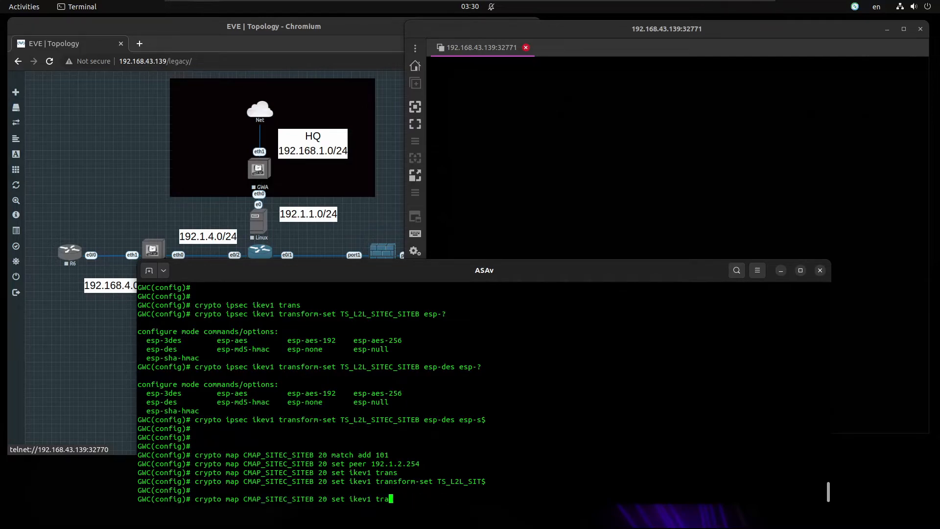
key(BackSpace)
key(BackSpace)
key(BackSpace)
key(BackSpace)
text(interface outside)
key(Return)
key(Return)
key(Return)
key(Return)
Run sh run crypto and highlight the CMAP_SITEC_SITEB match address 101, peer 192.1.2.254 and transform-set lines
text(sh run crypto)
key(Return)
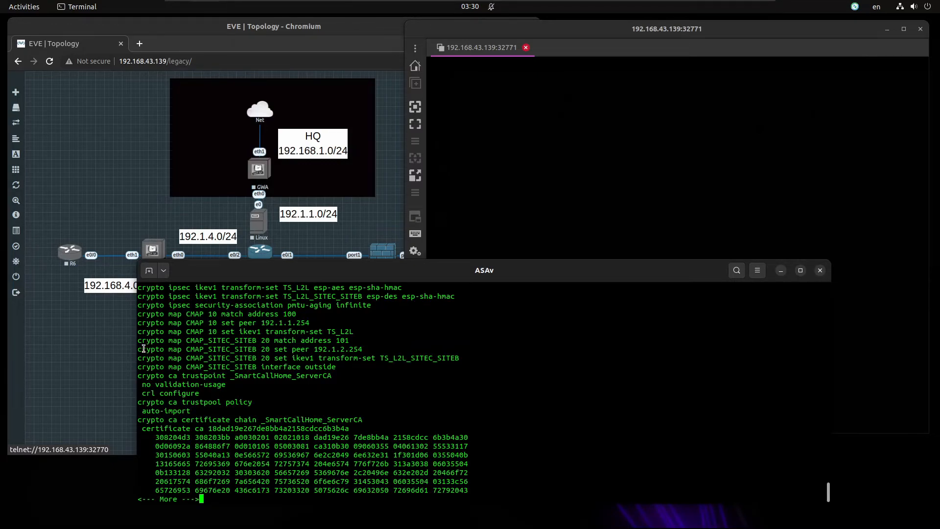
drag(295, 340, 341, 339)
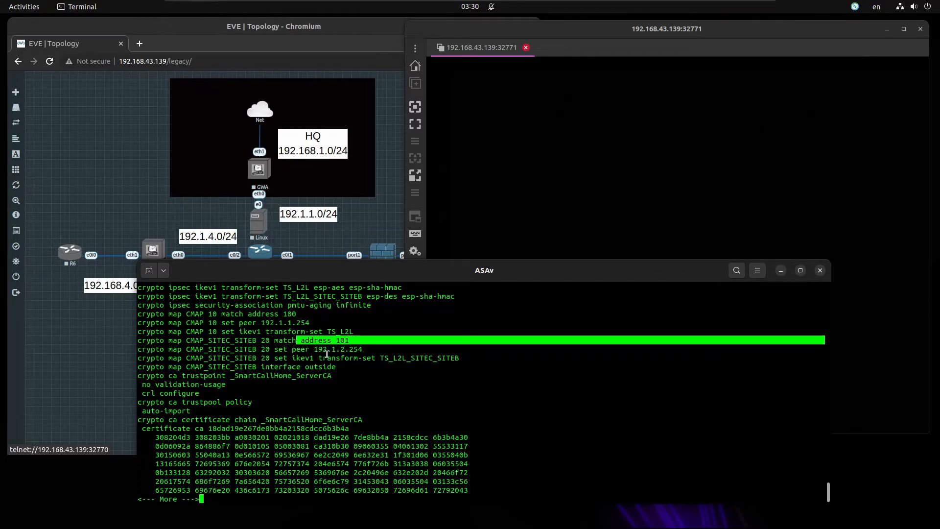
double_click(327, 349)
drag(327, 357, 460, 358)
drag(248, 367, 341, 365)
click(333, 356)
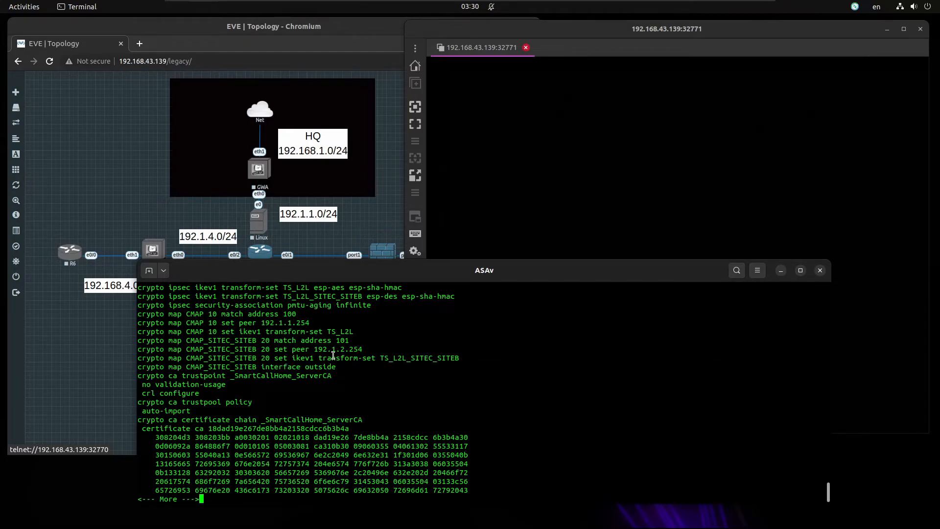
key(q)
click(89, 374)
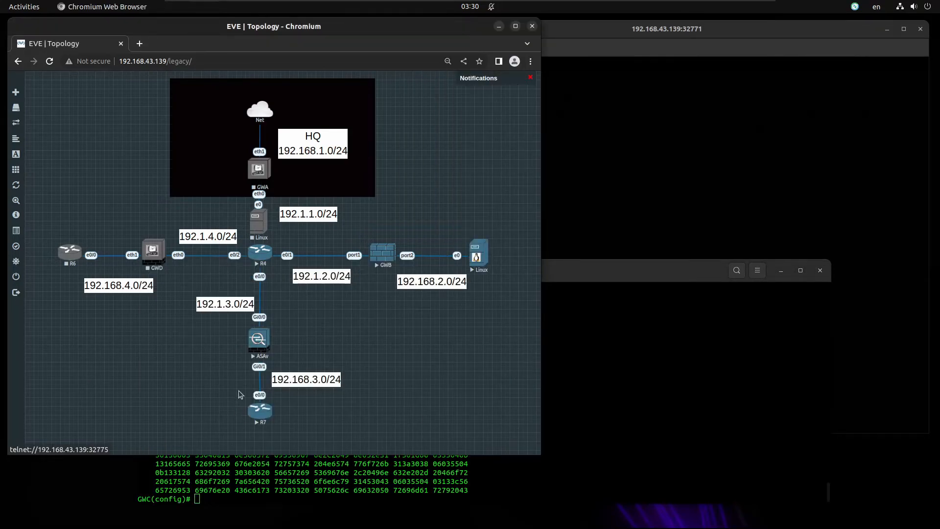
Unlock the Kali remote desktop in Remmina with the root password
click(568, 206)
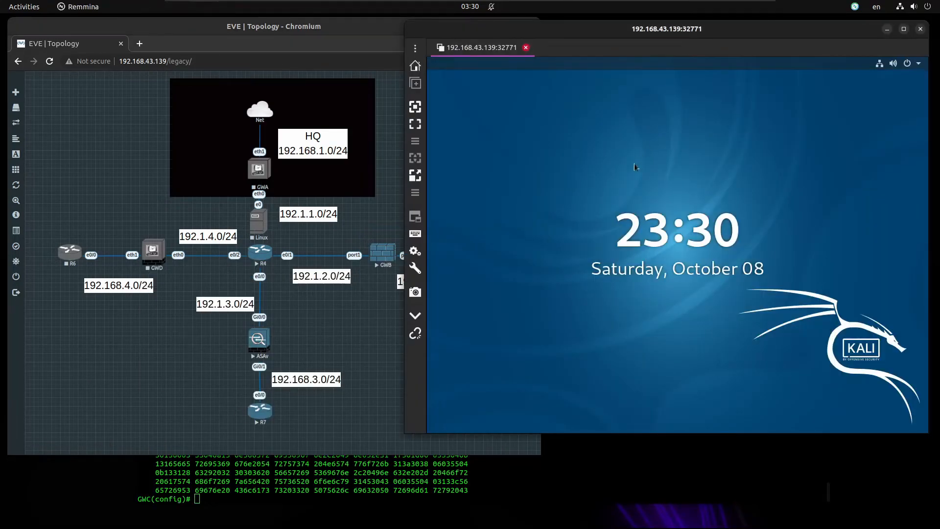
click(577, 172)
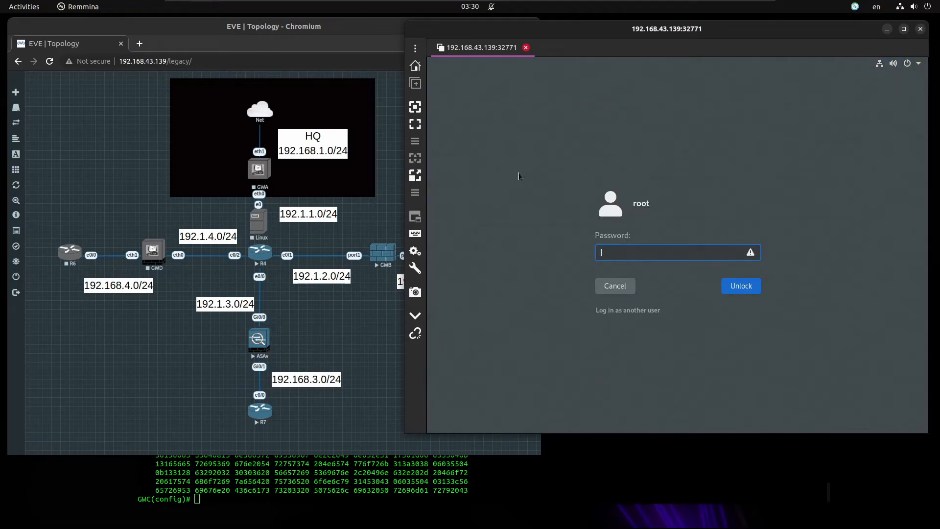
click(393, 204)
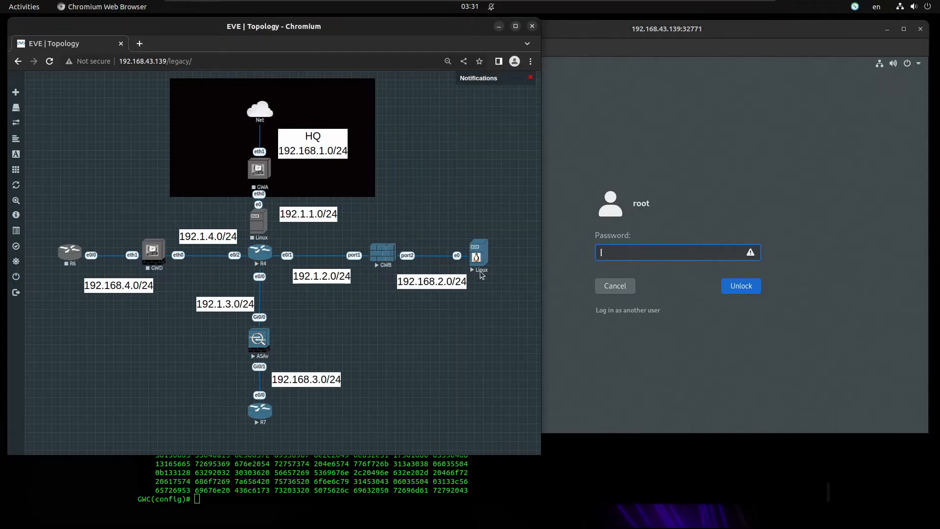
click(633, 250)
text(****)
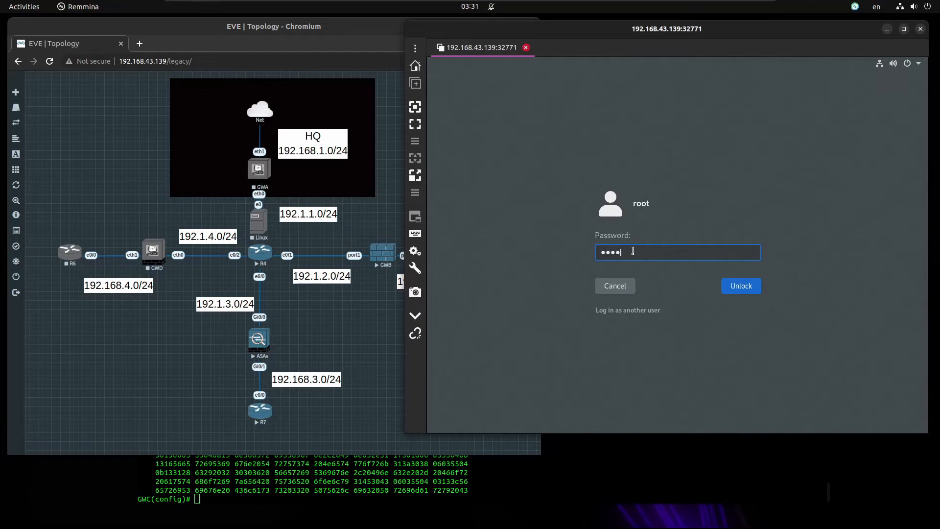
key(Return)
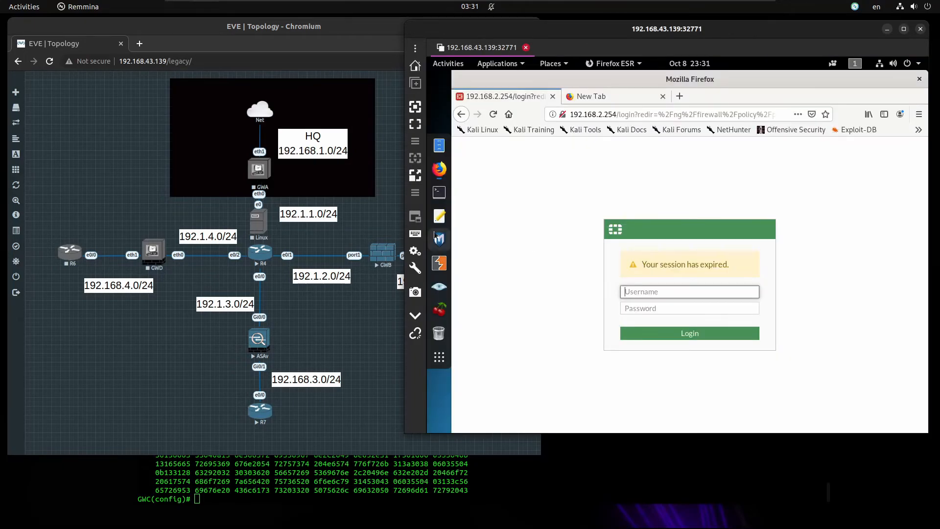
Telnet from Kali to R7 at 192.168.3.7, log in with the router credentials, and run show users
key(ctrl+alt+t)
key(Return)
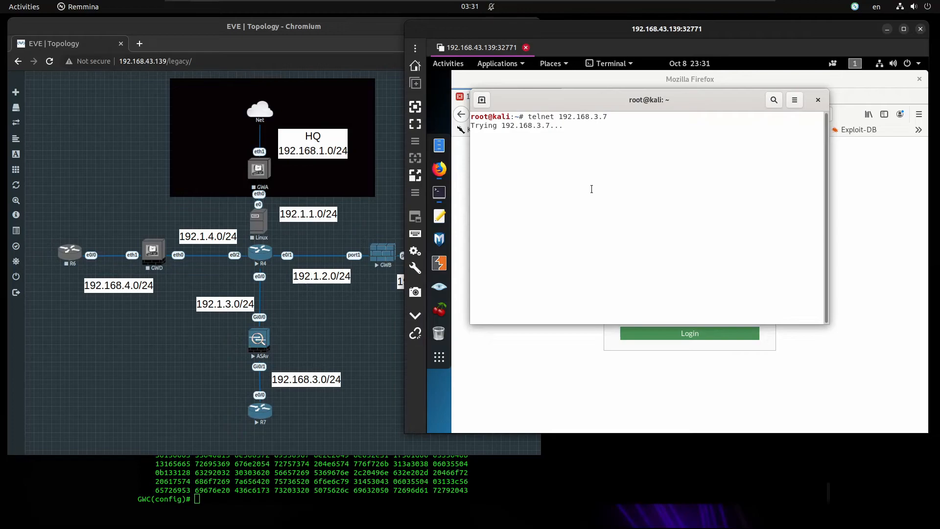
key(Return)
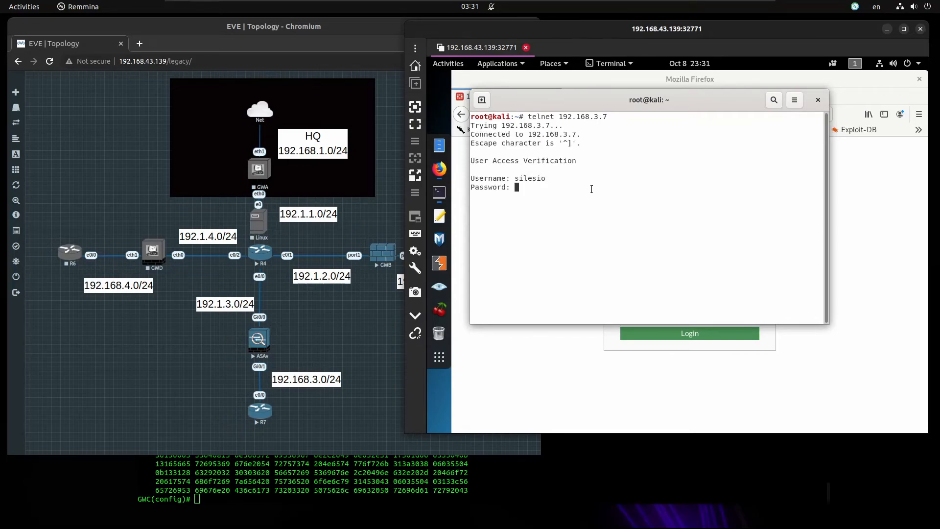
key(Return)
key(Return)
key(Return)
key(Return)
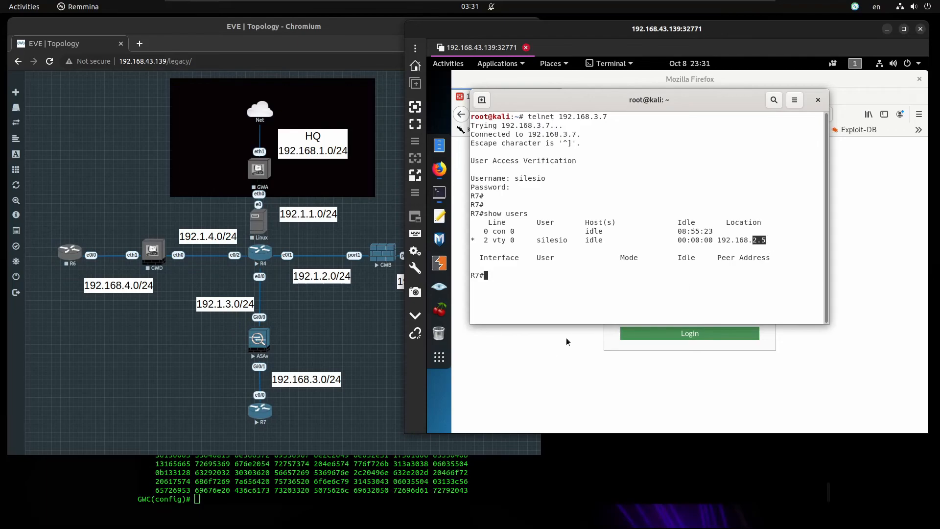
click(352, 470)
text(shwo)
key(BackSpace)
key(BackSpace)
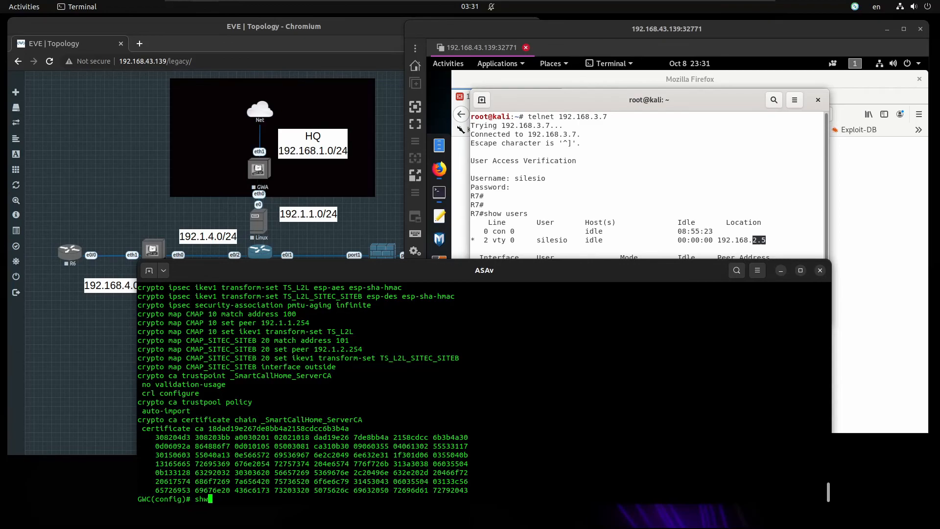
Run show crypto ipsec sa and check 50 encrypted / 72 decrypted packets and the protected networks
text(ow crypto ipsec sa)
key(Return)
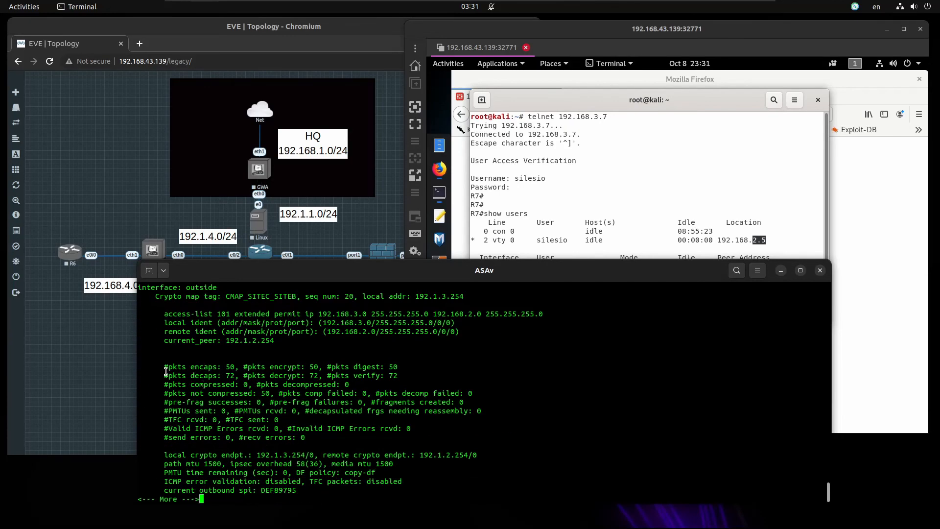
drag(164, 368, 395, 381)
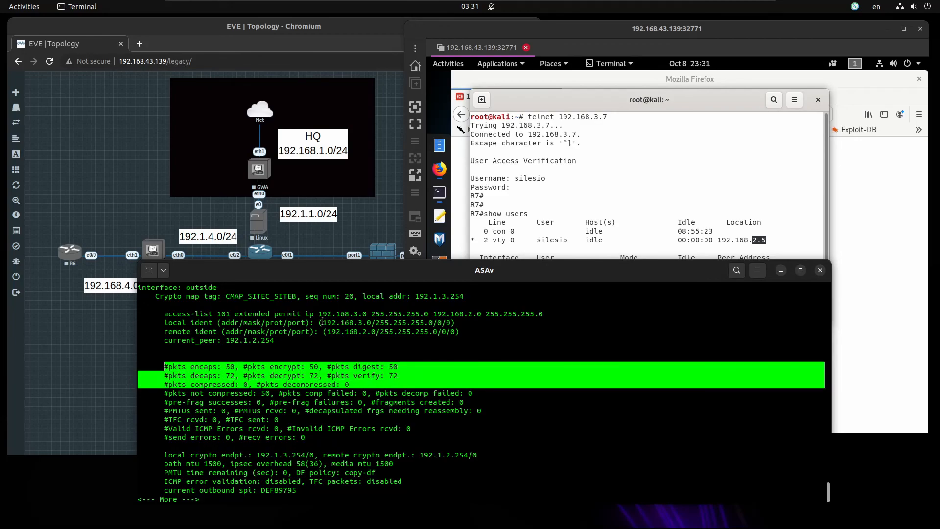
drag(323, 323, 470, 329)
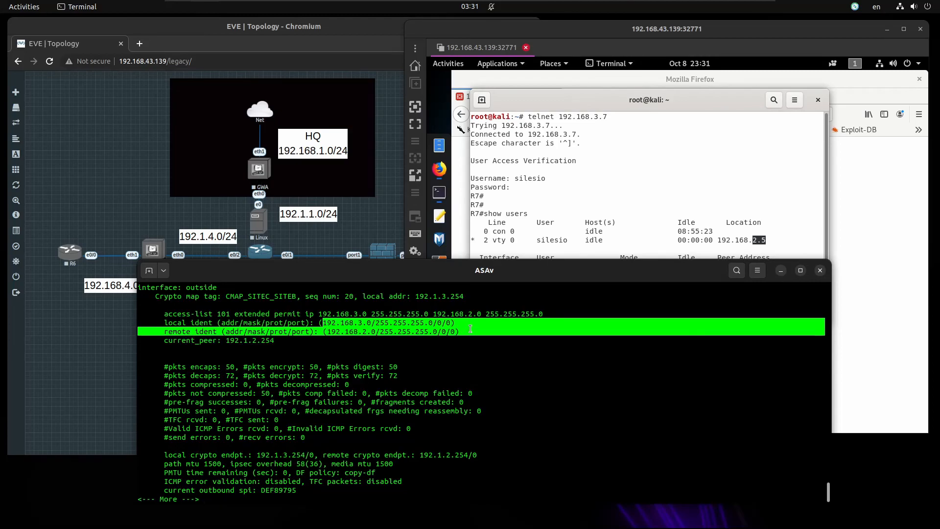
key(space)
key(space)
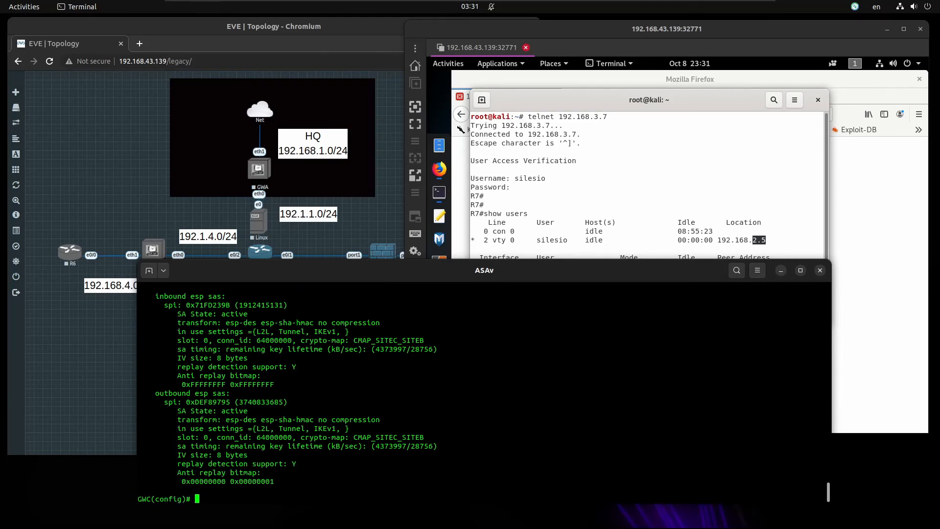